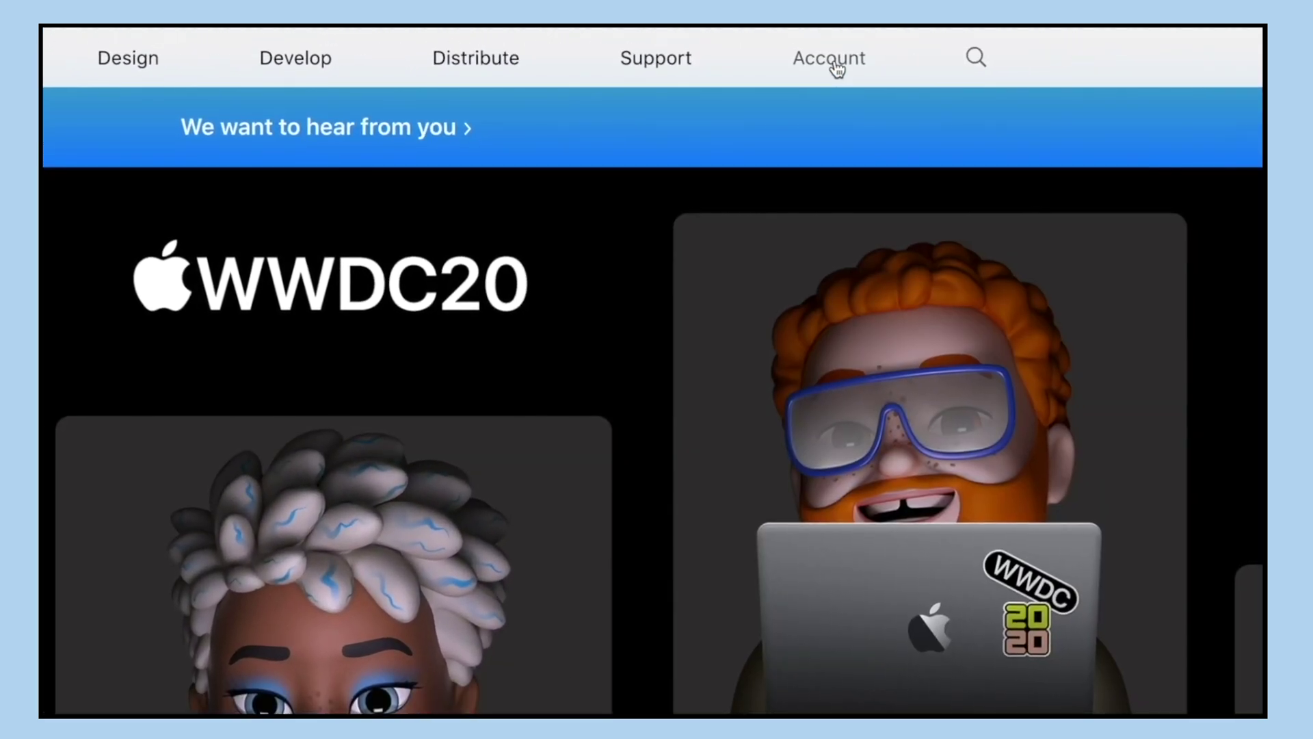
From the developer Account sign-in page, open the Create Your Apple ID form and begin entering the first name.
click(931, 63)
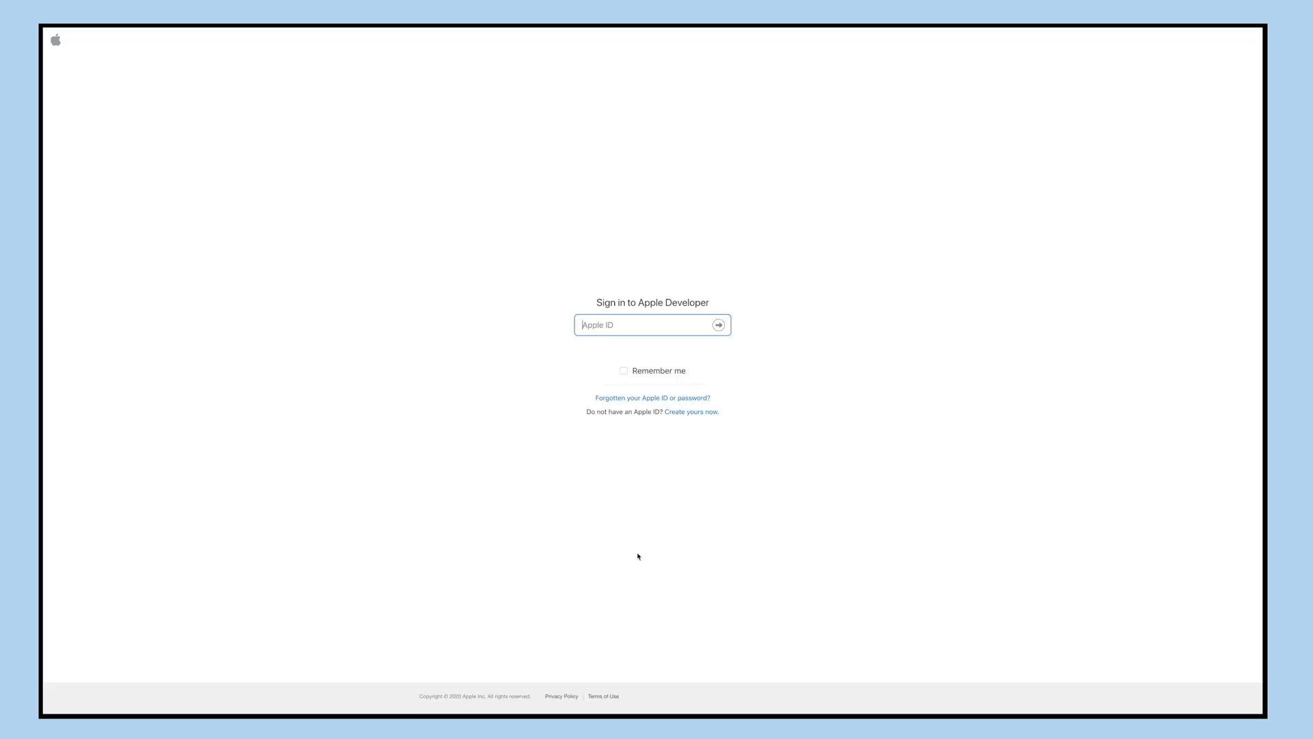
click(545, 380)
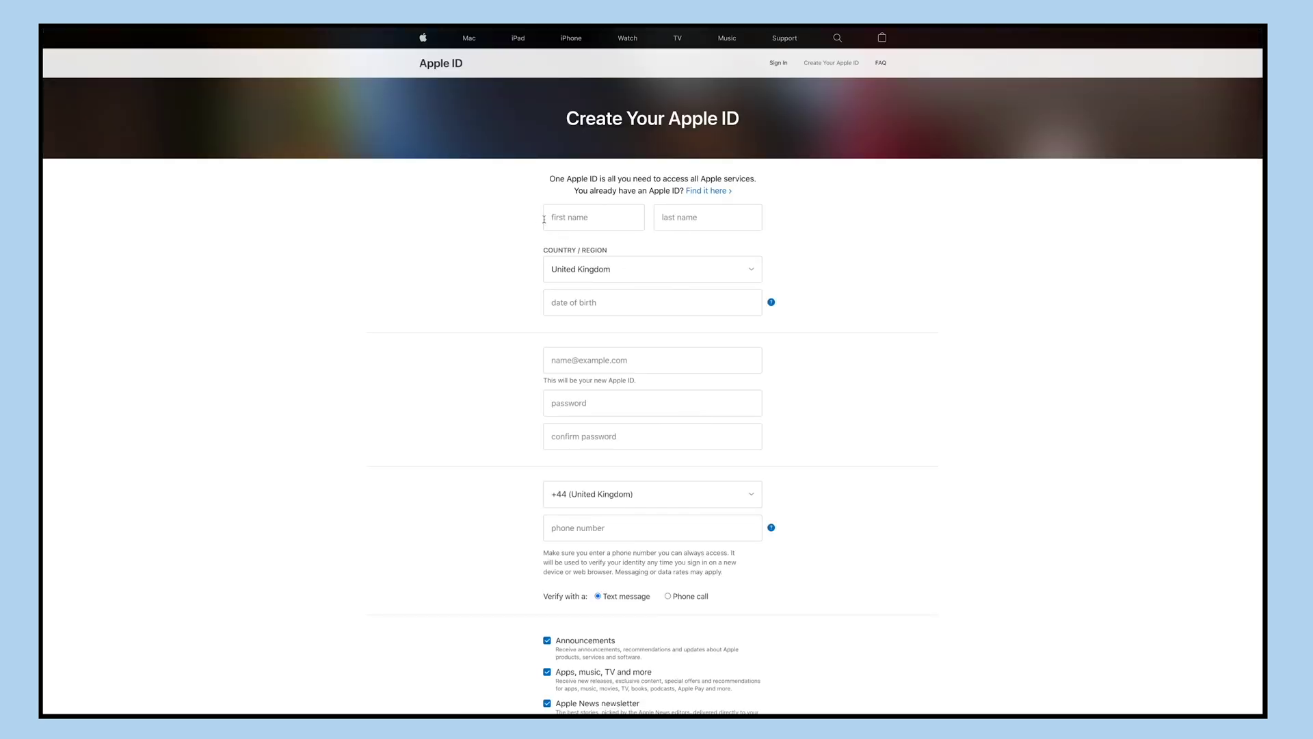
click(562, 219)
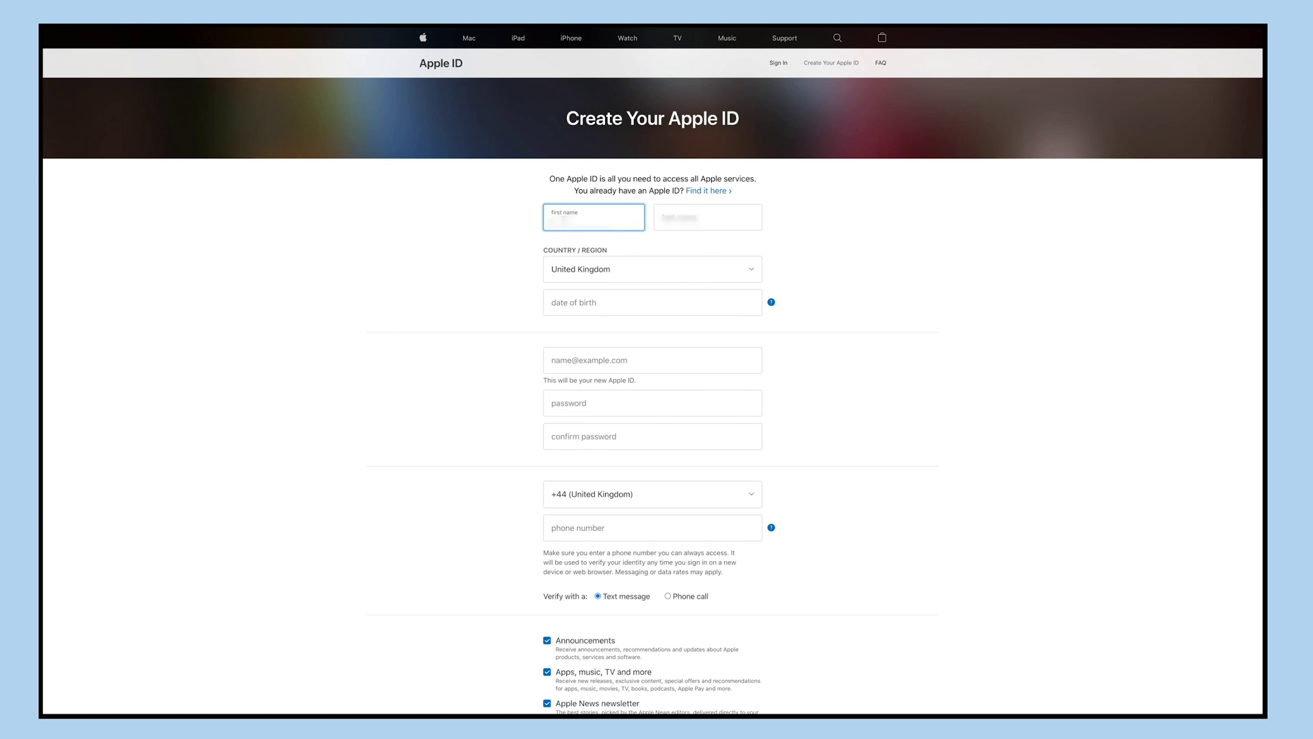
Enter the last name, keep United Kingdom as country, and fill in date of birth, e-mail and matching passwords.
click(677, 219)
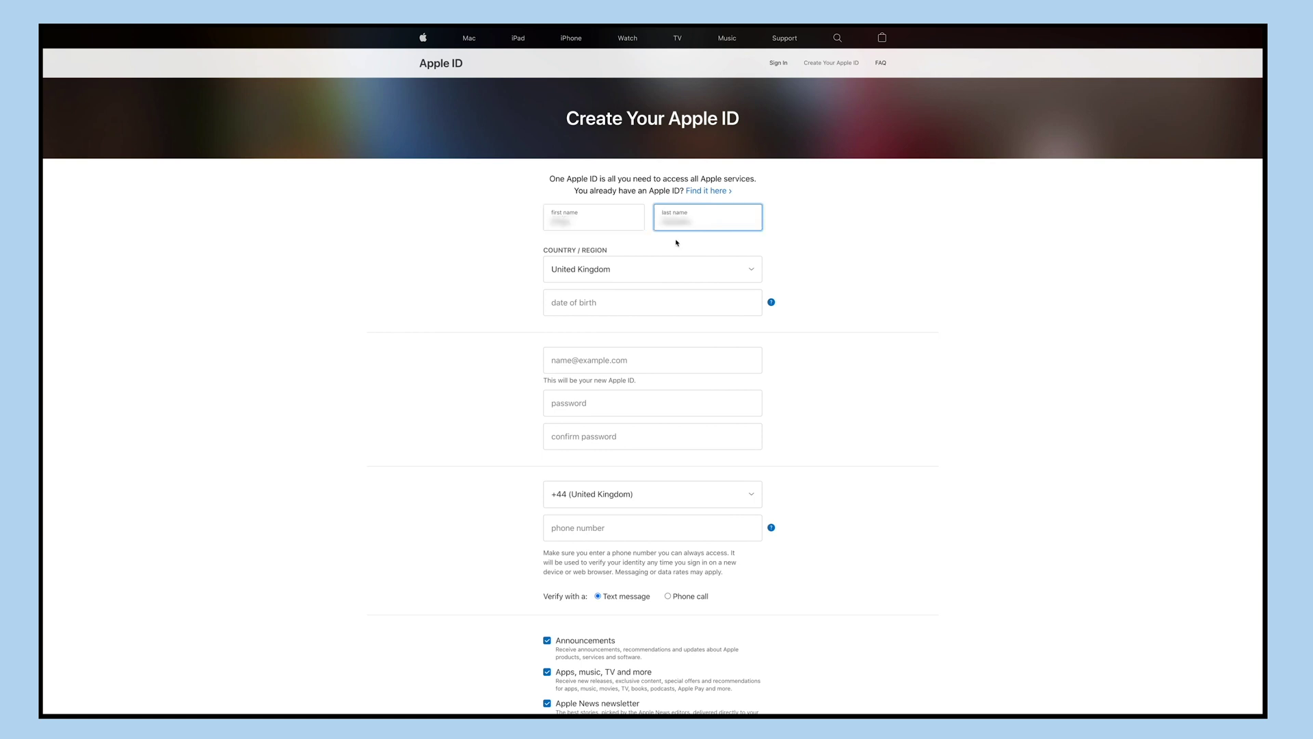
click(686, 262)
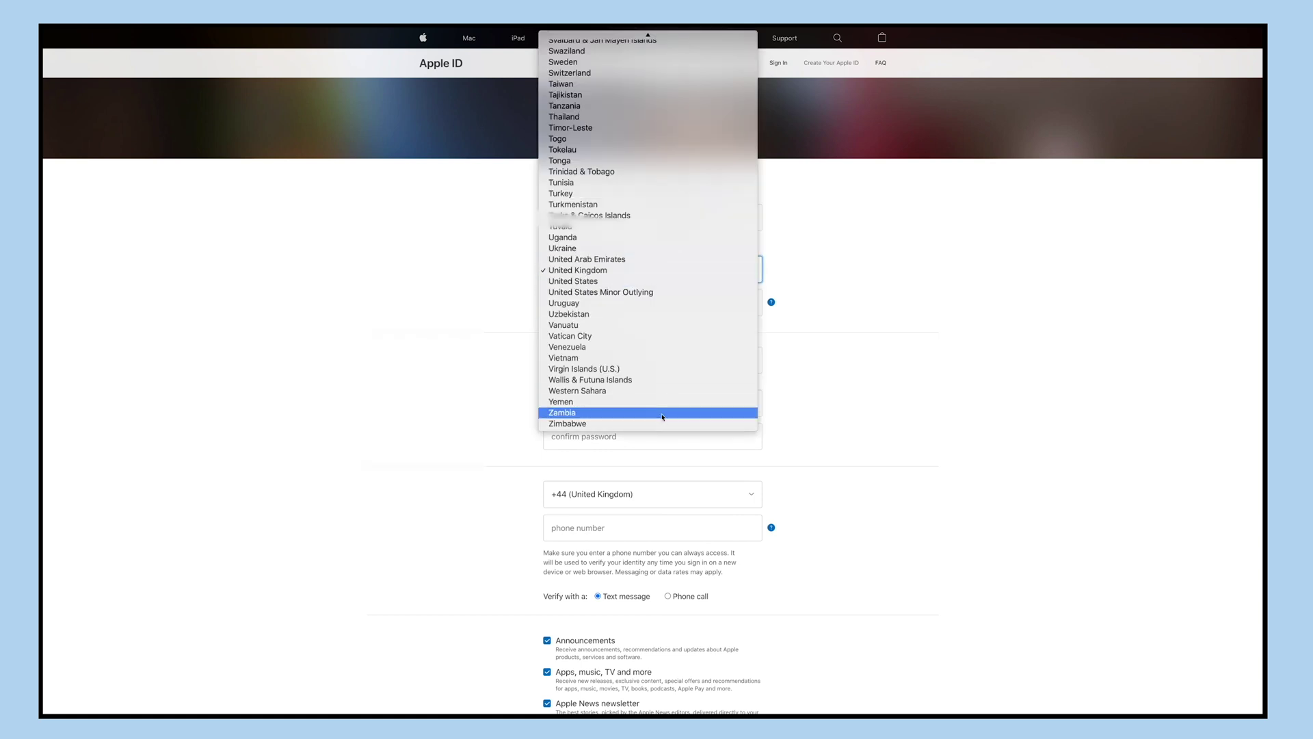
click(620, 270)
click(603, 301)
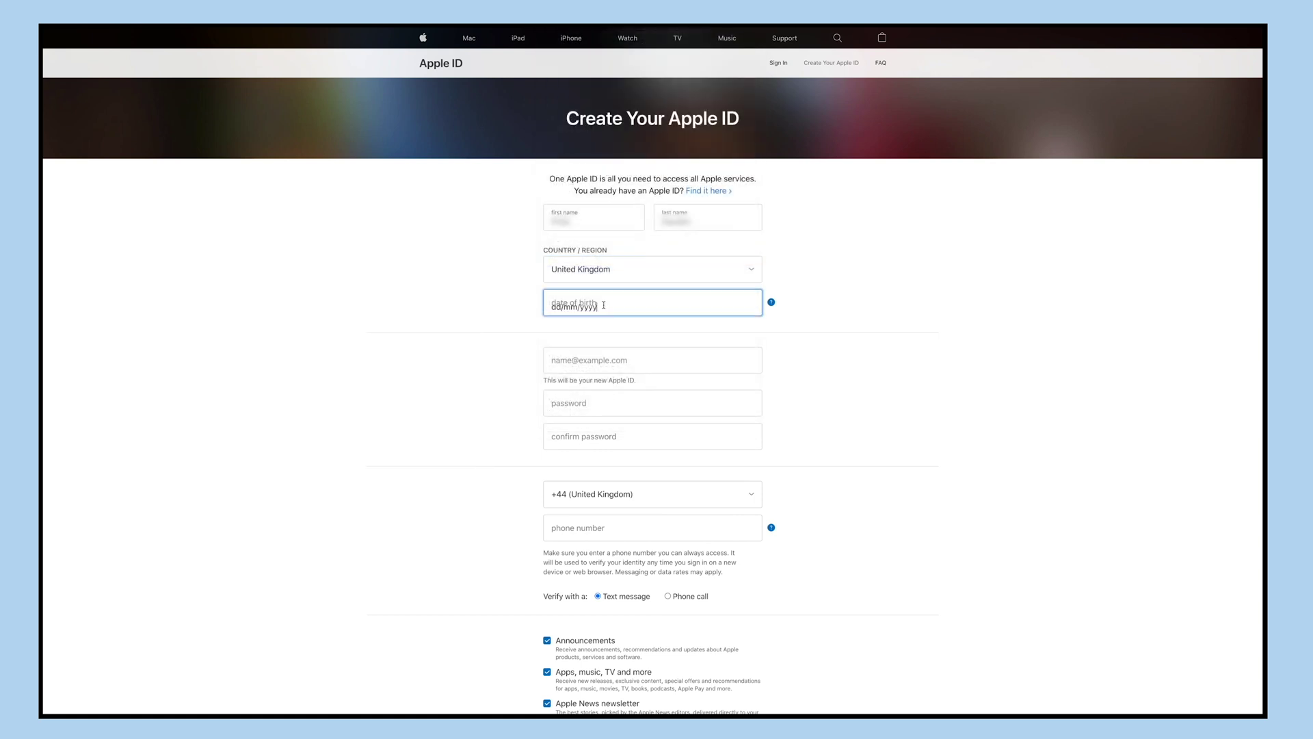
text(01/01/1990)
key(Tab)
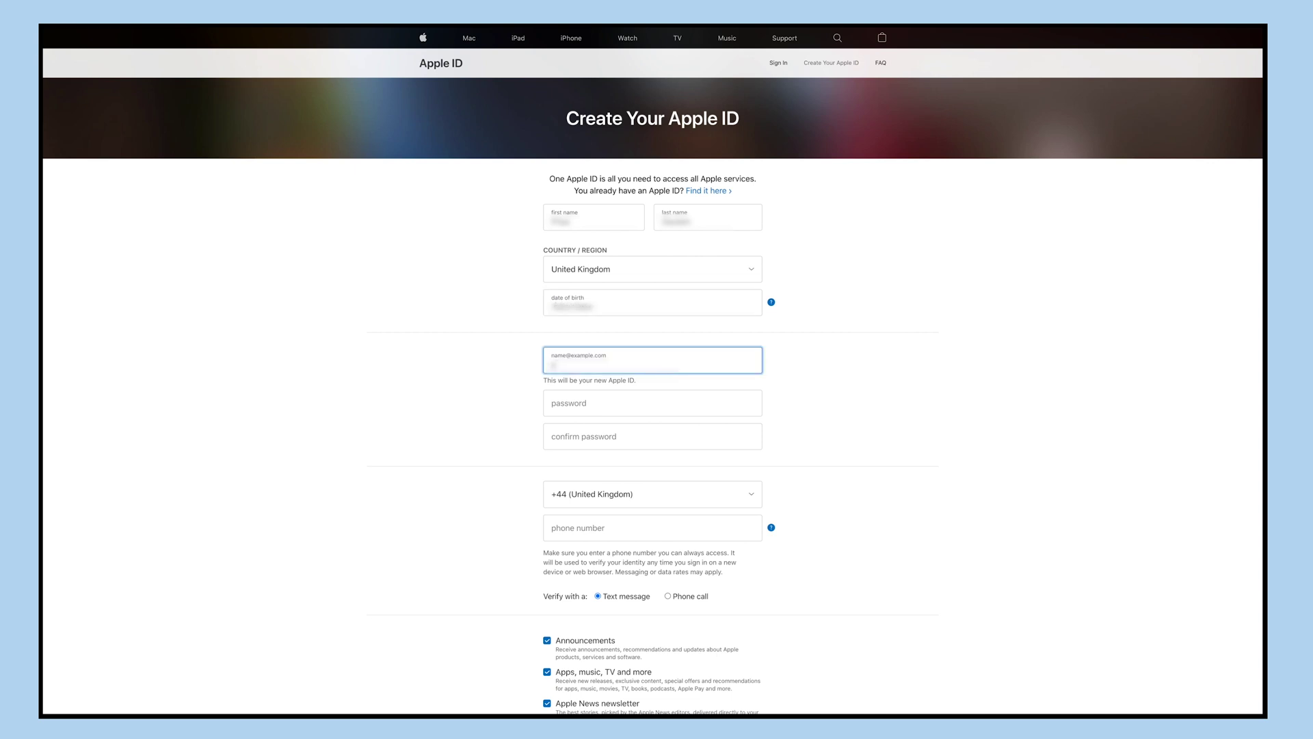
text(example@gmail.com)
key(Tab)
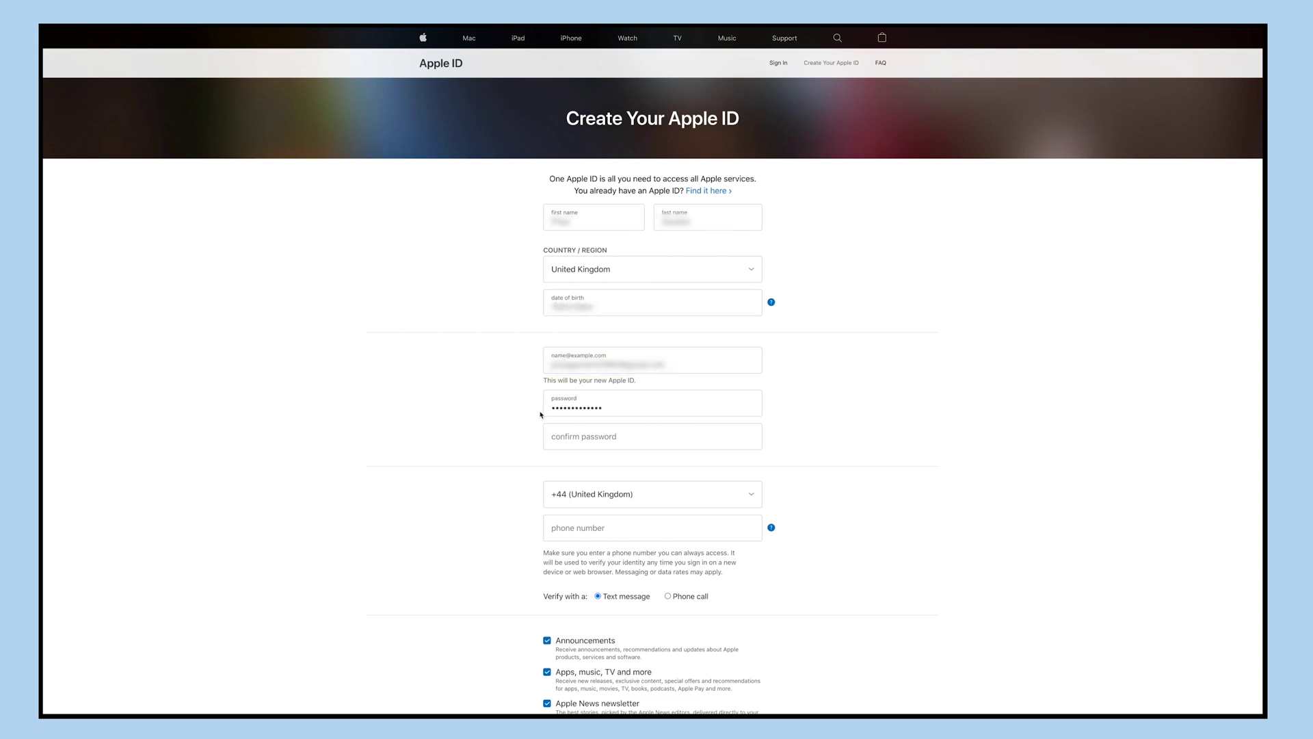
click(679, 441)
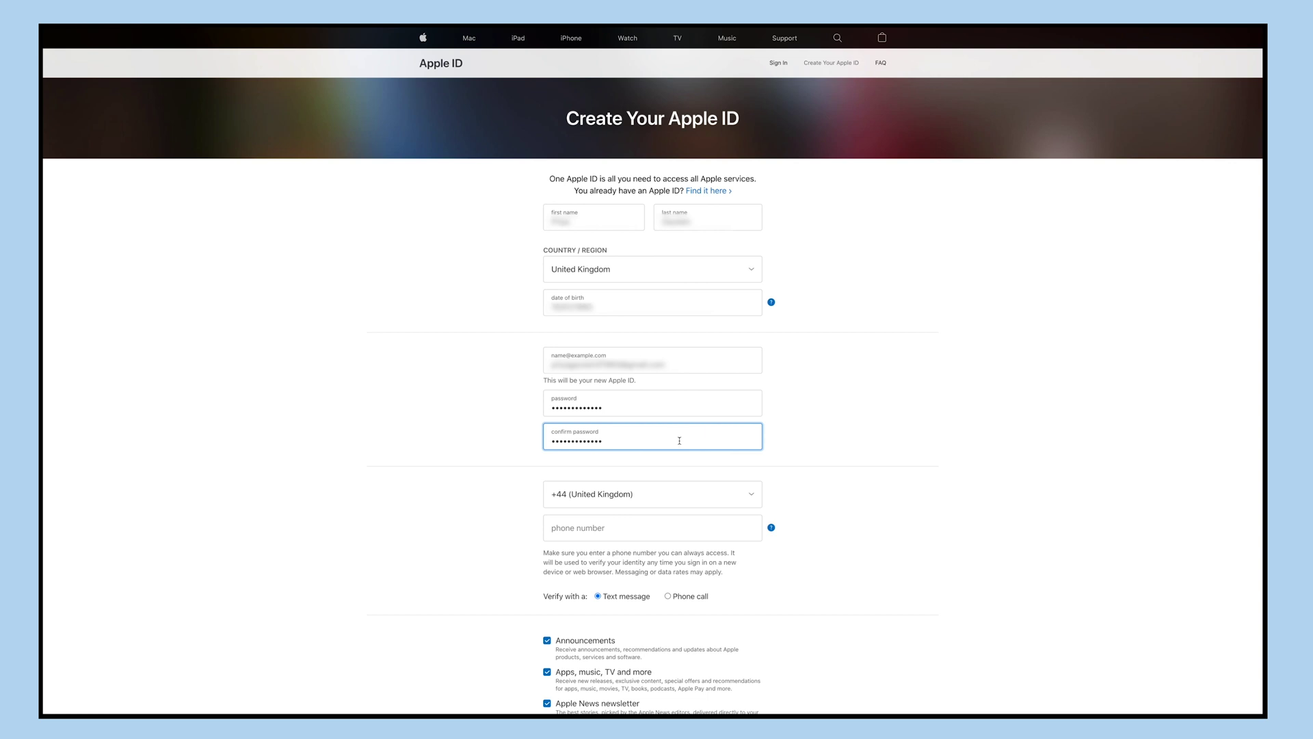
Keep the +44 phone code, enter the phone number and image characters, and submit the Apple ID form.
click(606, 463)
scroll(684, 445, down, 3)
click(753, 409)
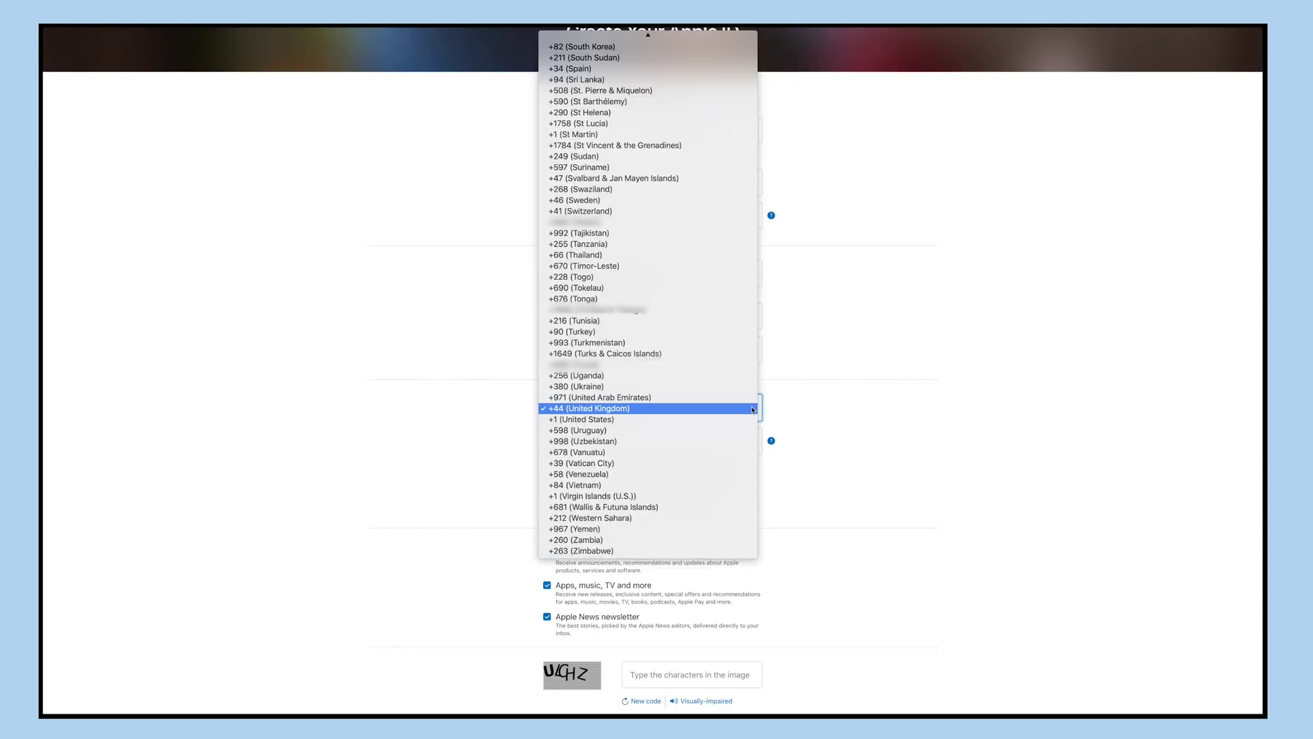
click(682, 412)
click(600, 440)
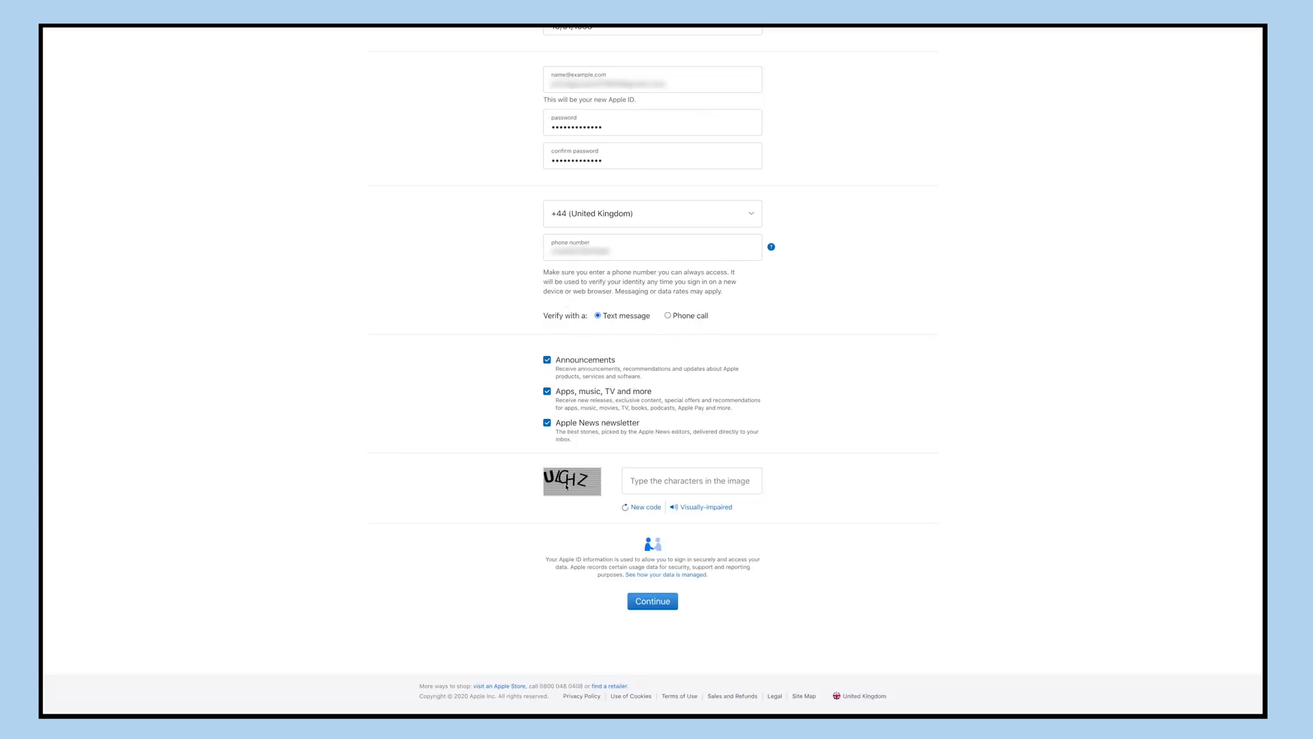
click(674, 485)
text(ULCHZ)
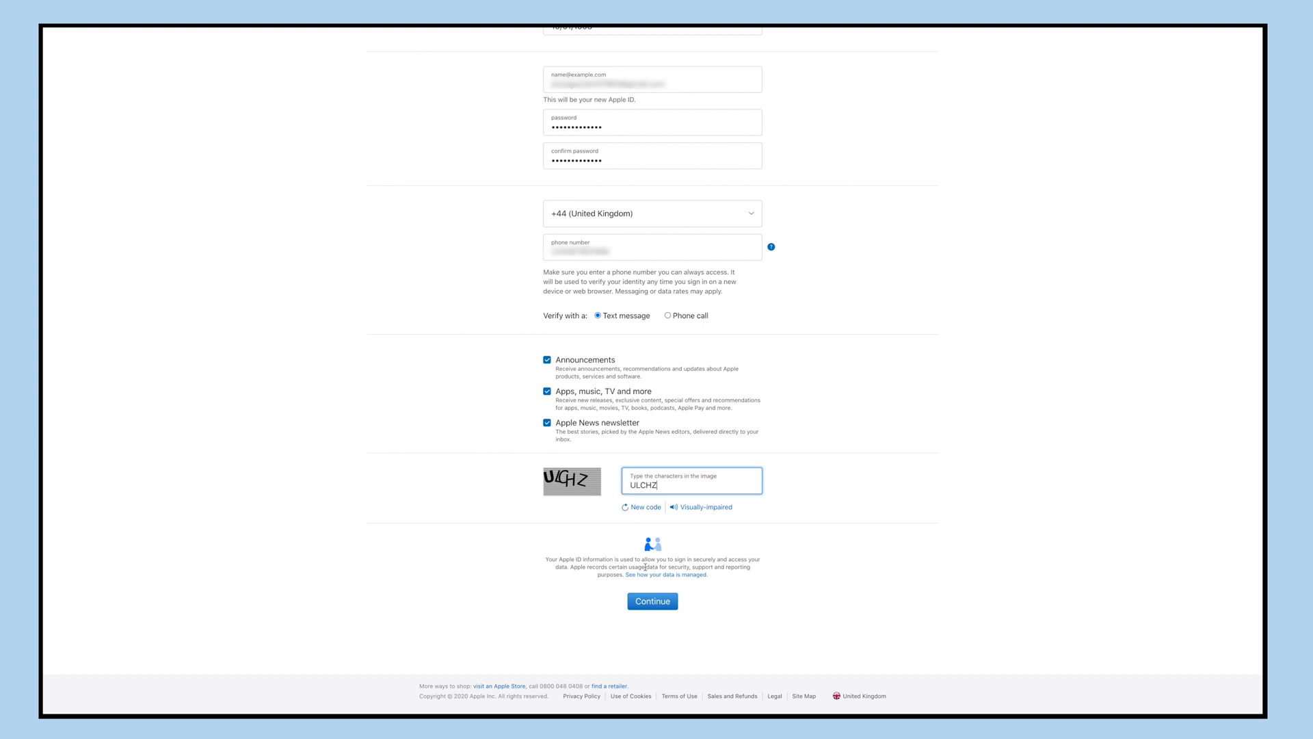
click(651, 604)
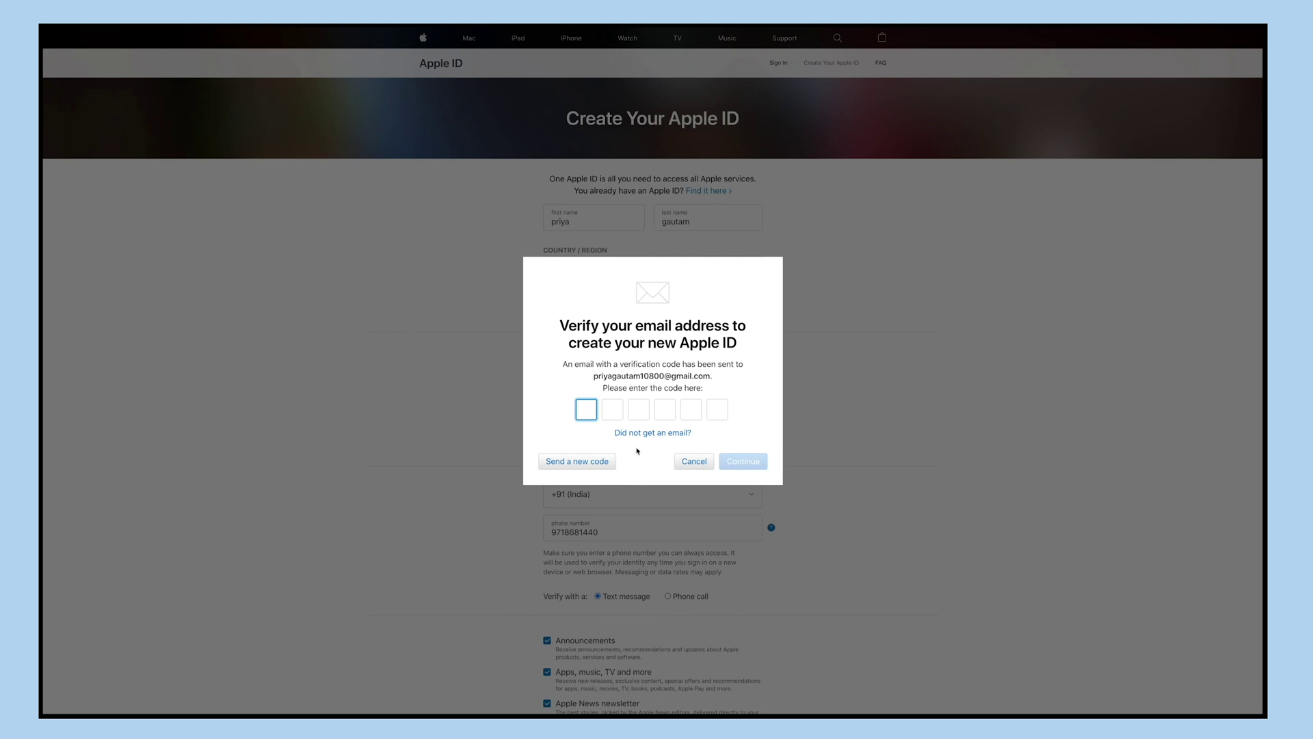
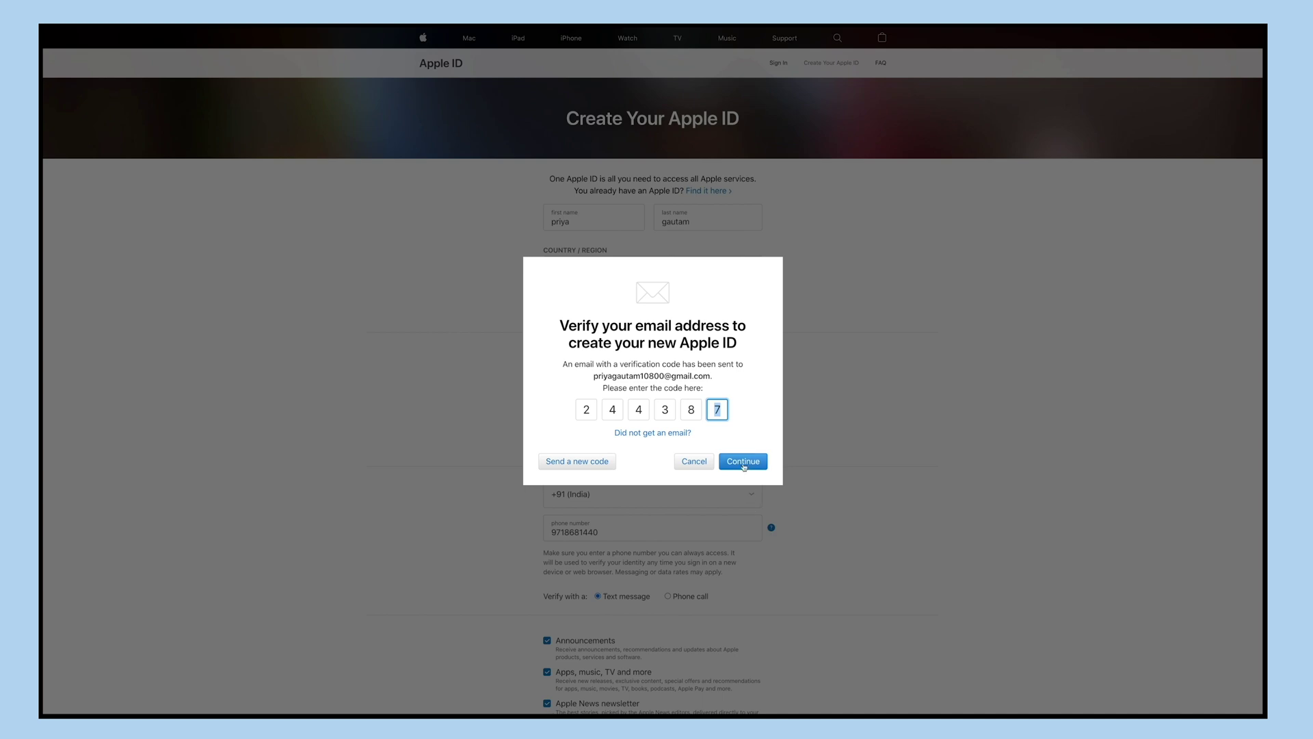
Enter the six-digit code from the verification e-mail and confirm it.
click(744, 463)
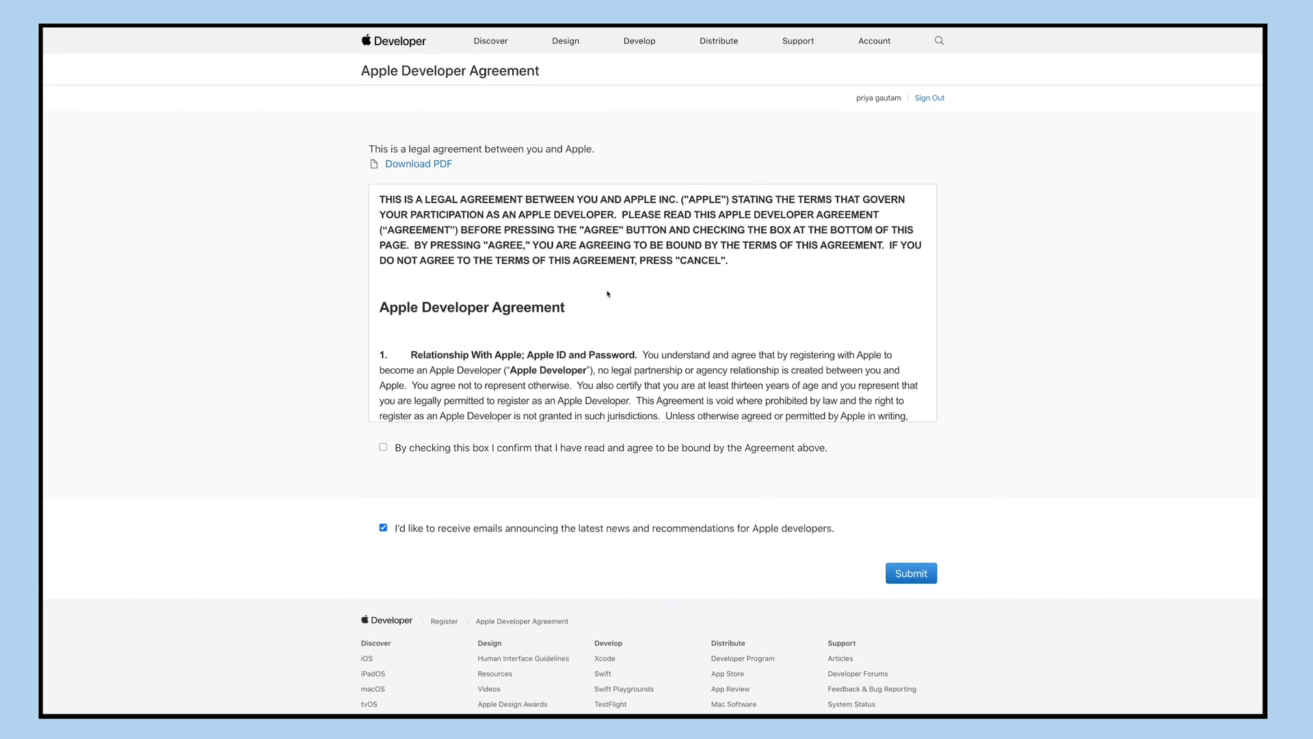
Tick the confirmation checkbox under the Apple Developer Agreement and submit it.
scroll(607, 294, down, 10)
click(384, 449)
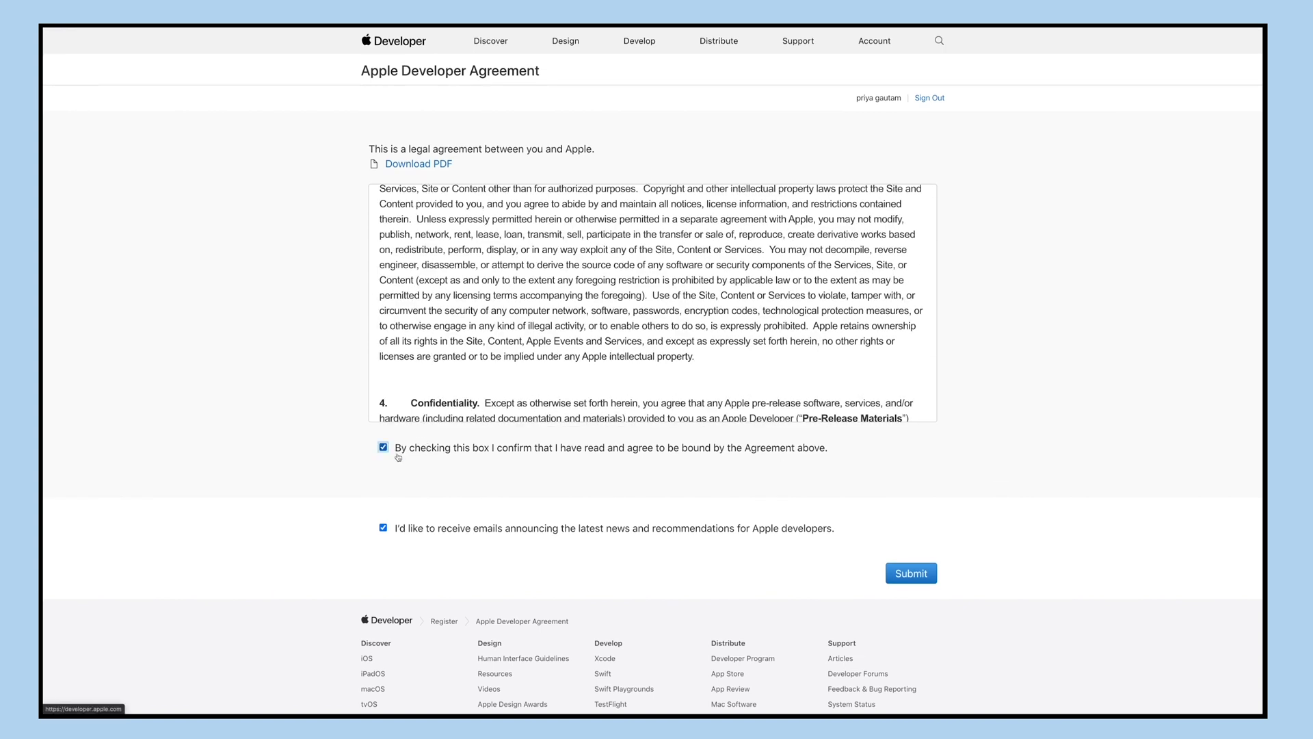
click(911, 580)
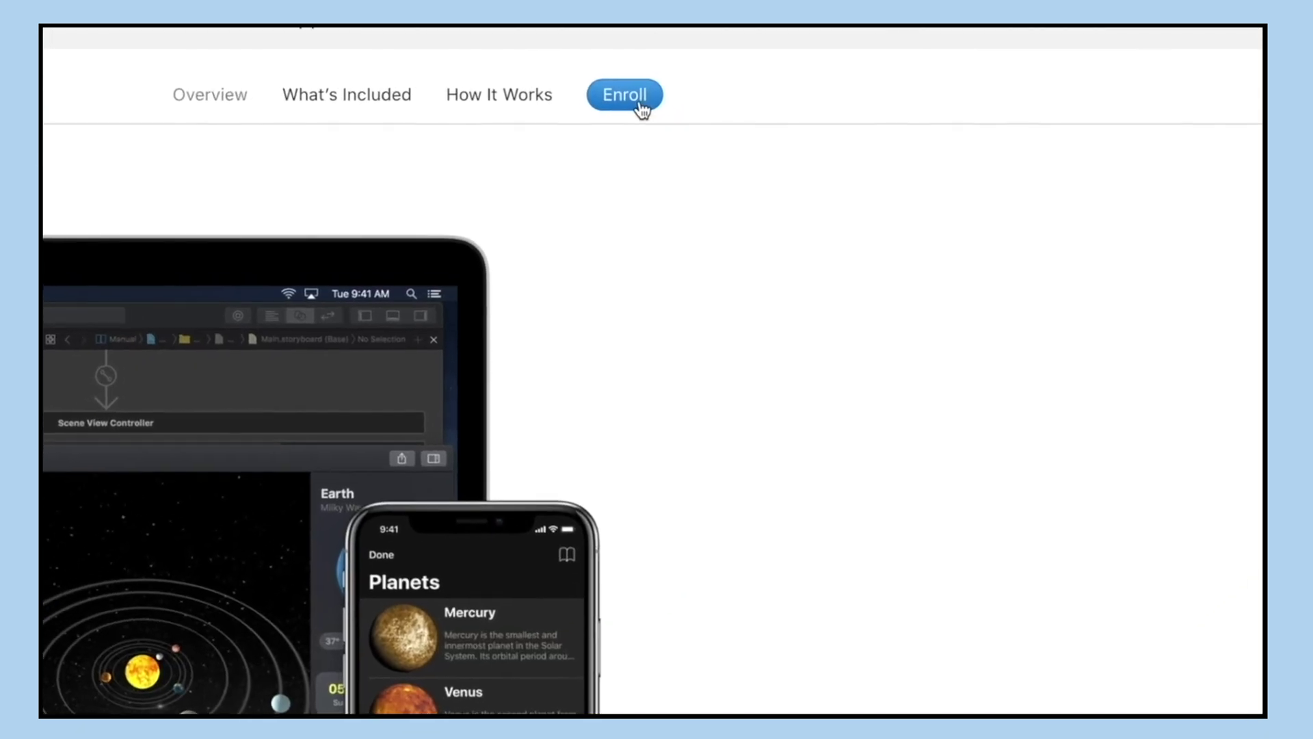
Open the program enrollment, scroll through the Before You Enroll requirements, and choose Start Your Enrollment.
click(916, 135)
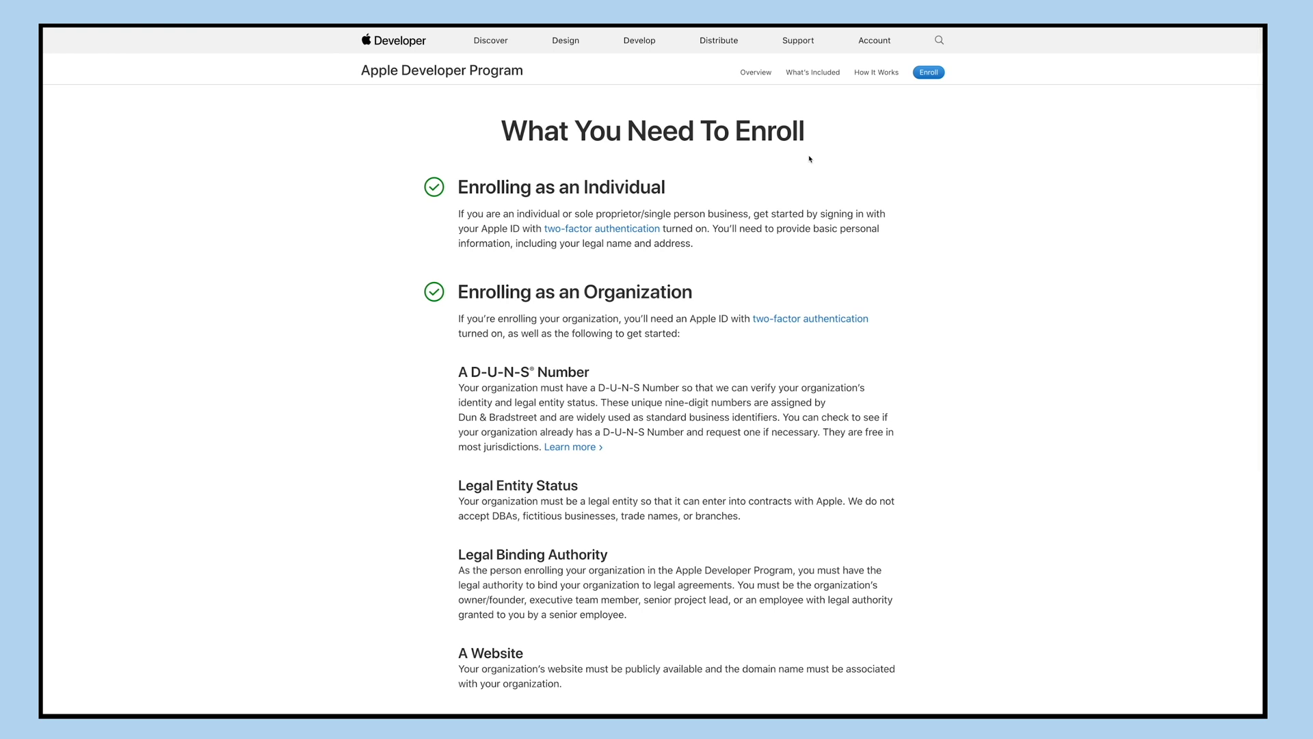
scroll(809, 158, down, 2)
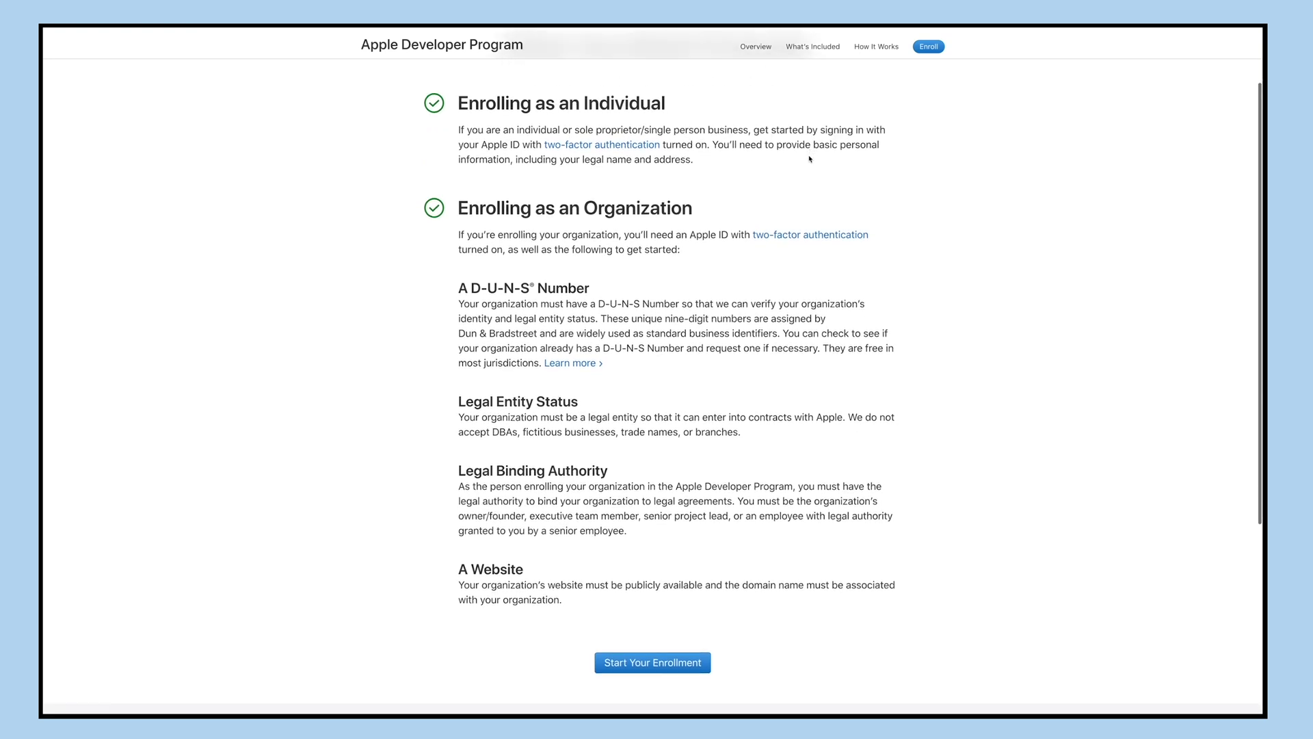
scroll(809, 158, down, 1)
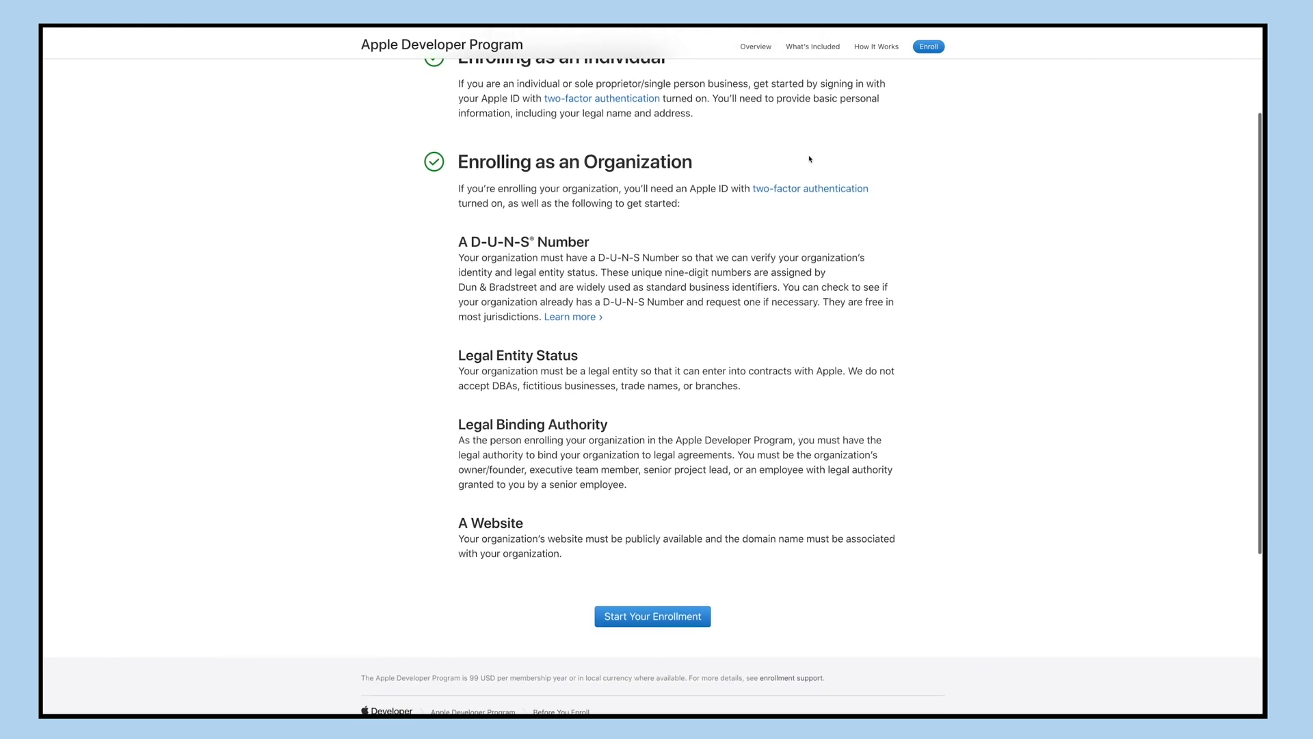
scroll(809, 159, down, 5)
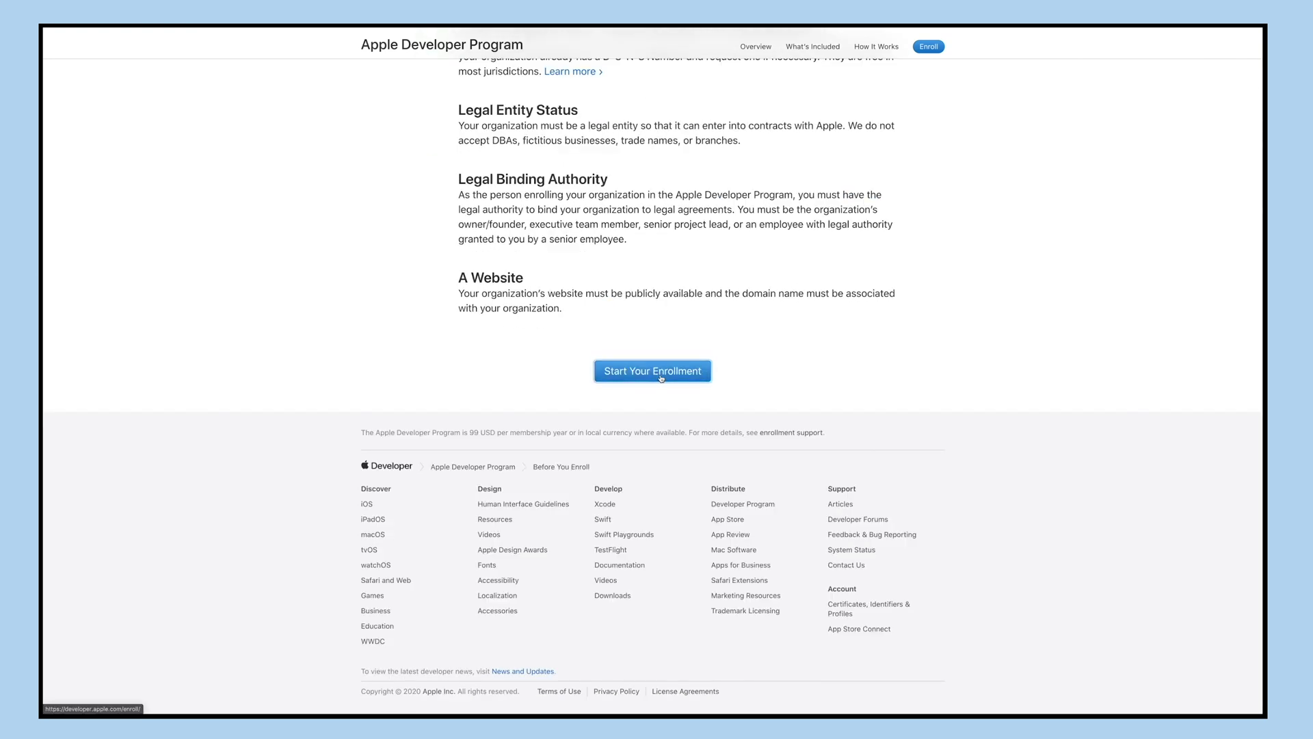
click(660, 379)
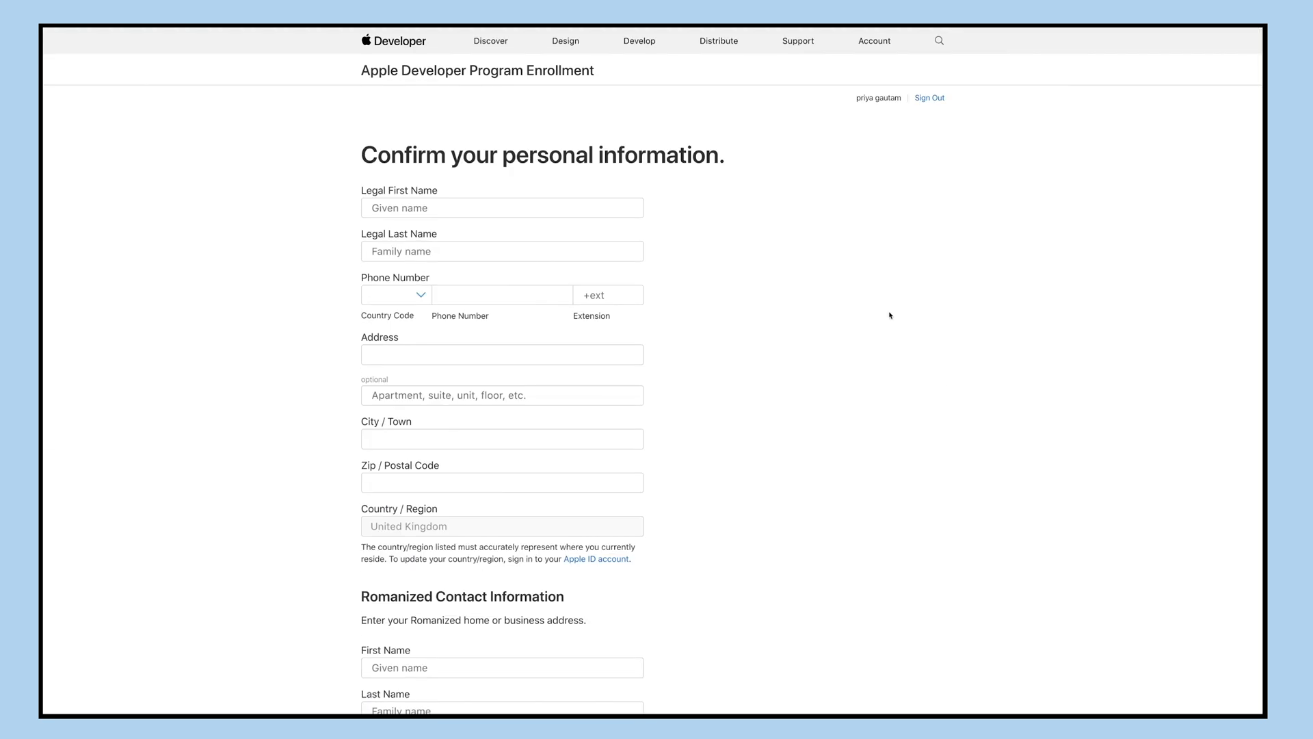
Confirm personal information: legal first and last name, phone with country code 91, address and city.
click(419, 208)
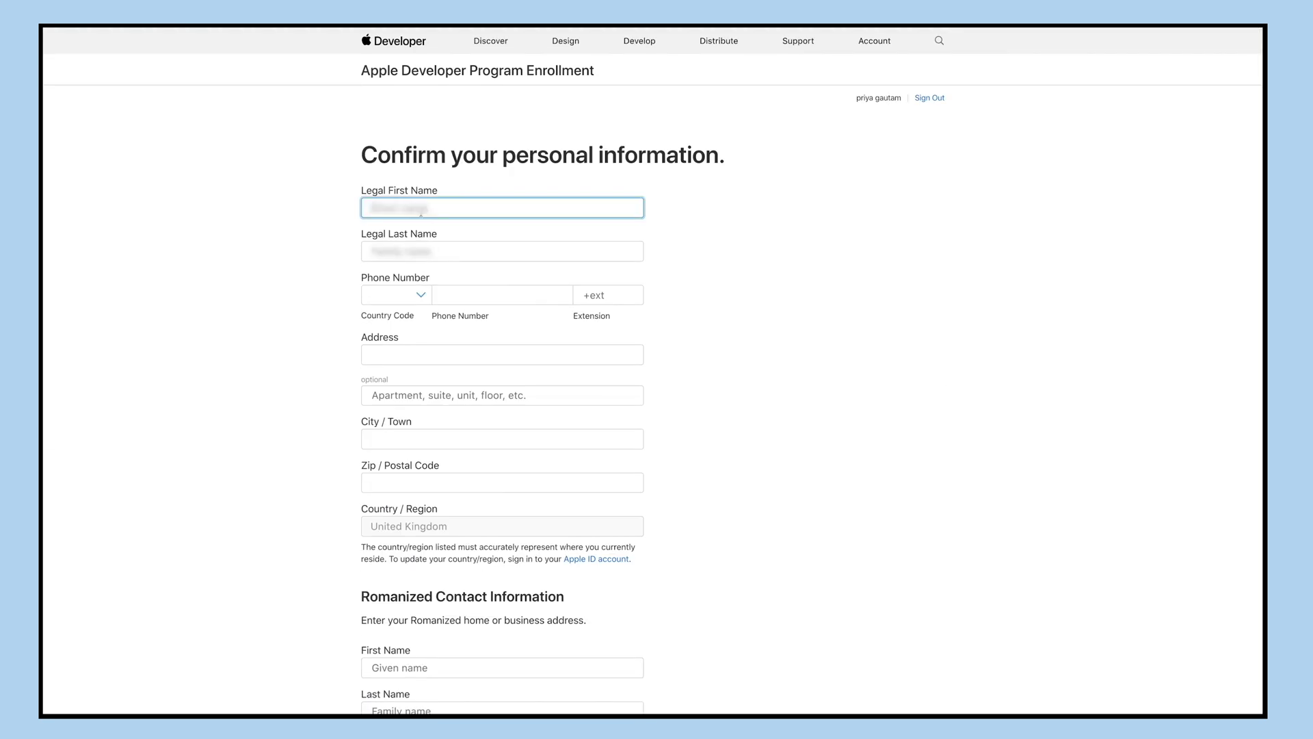
key(Tab)
click(420, 294)
click(503, 295)
key(Tab)
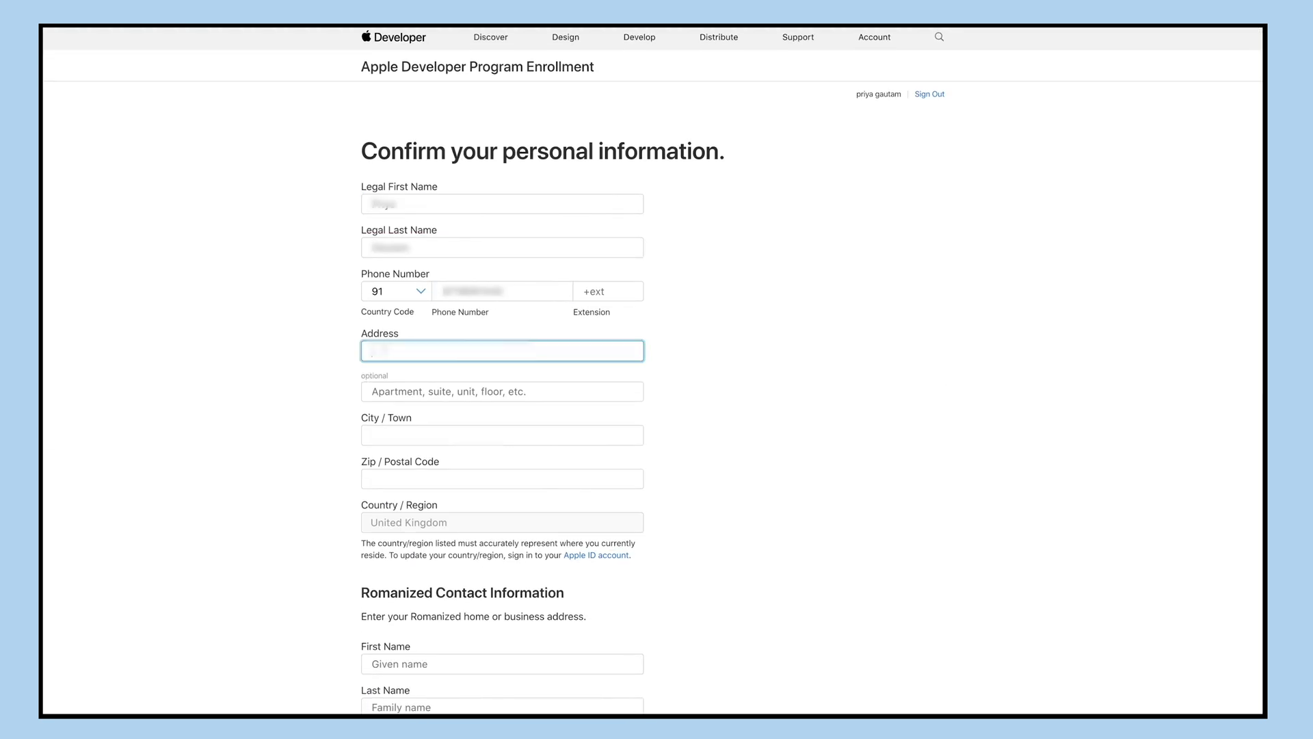
key(Tab)
scroll(369, 577, down, 5)
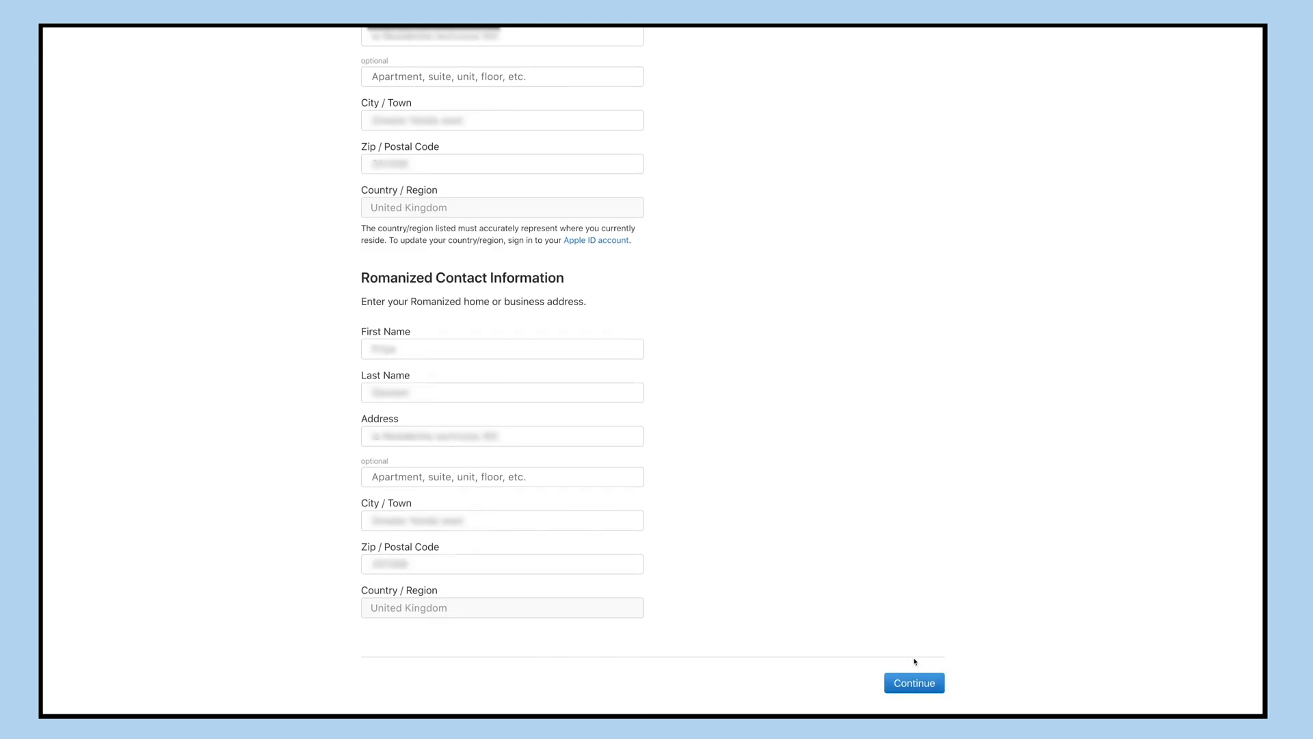
click(923, 681)
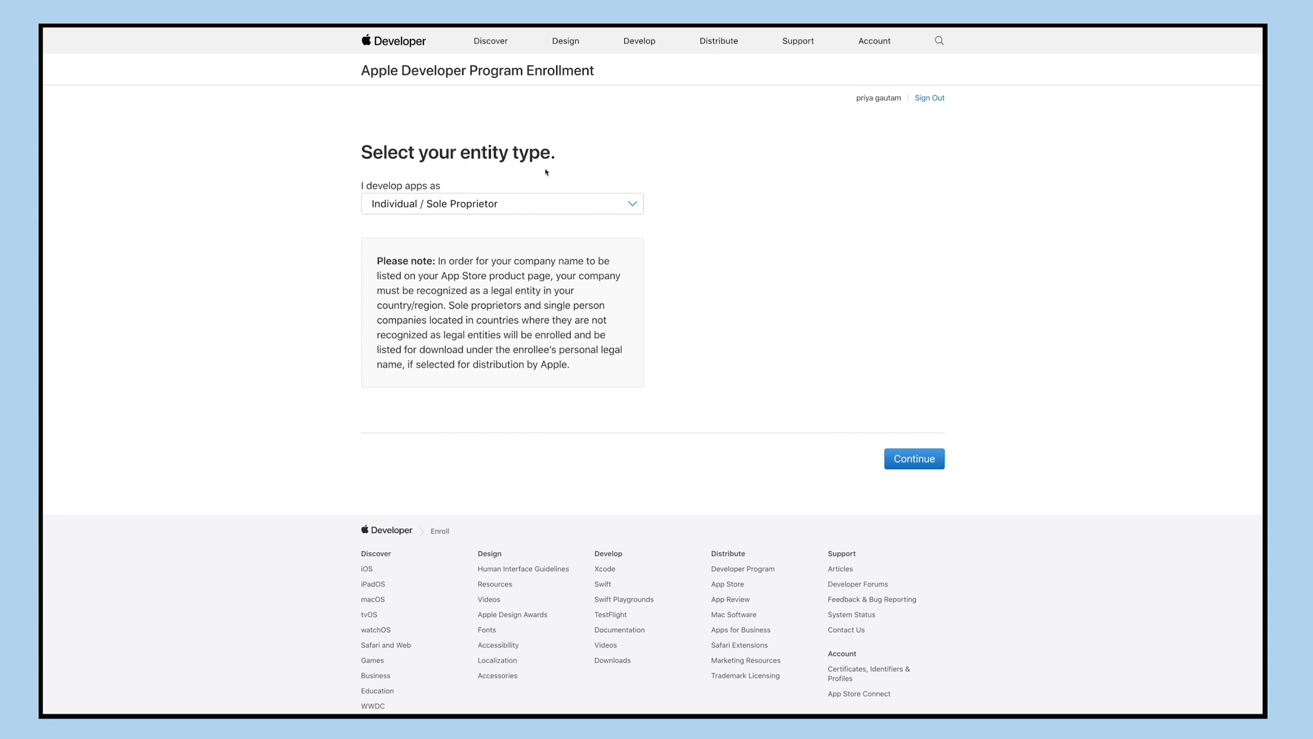
Keep Individual / Sole Proprietor as the entity type and continue.
click(631, 204)
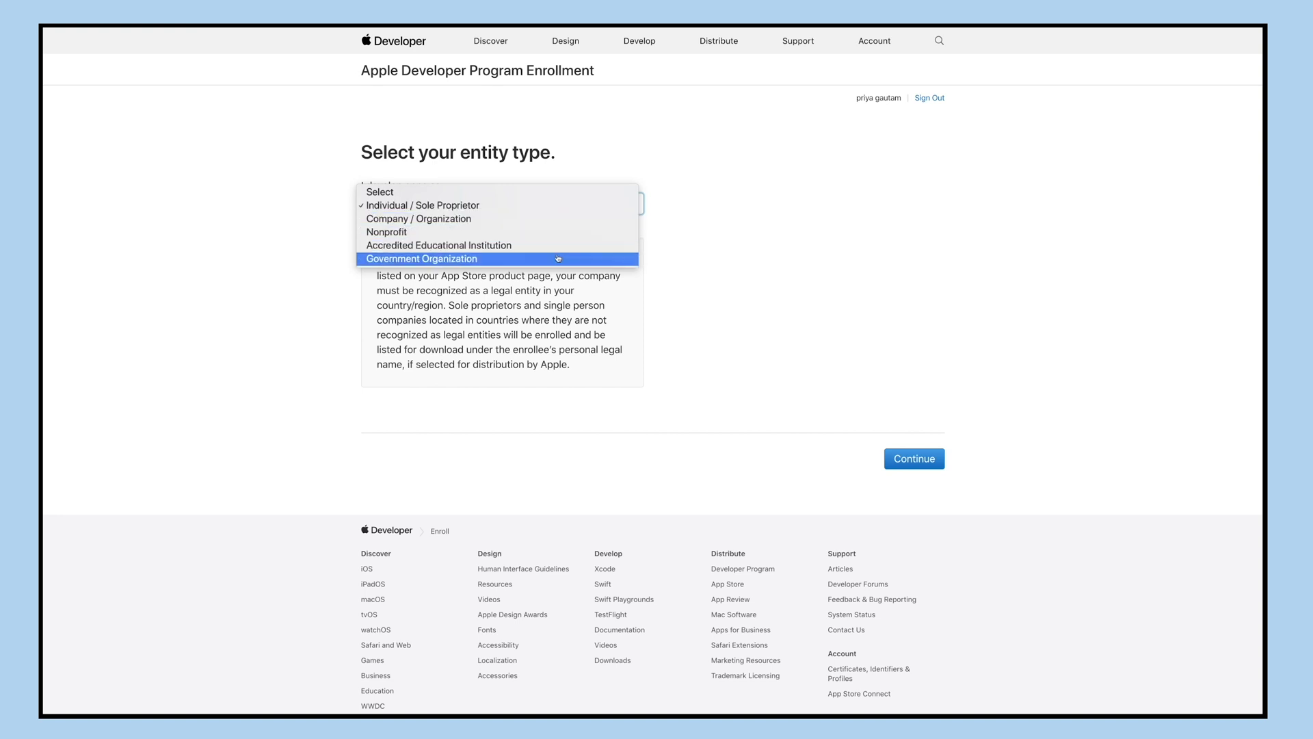
click(781, 340)
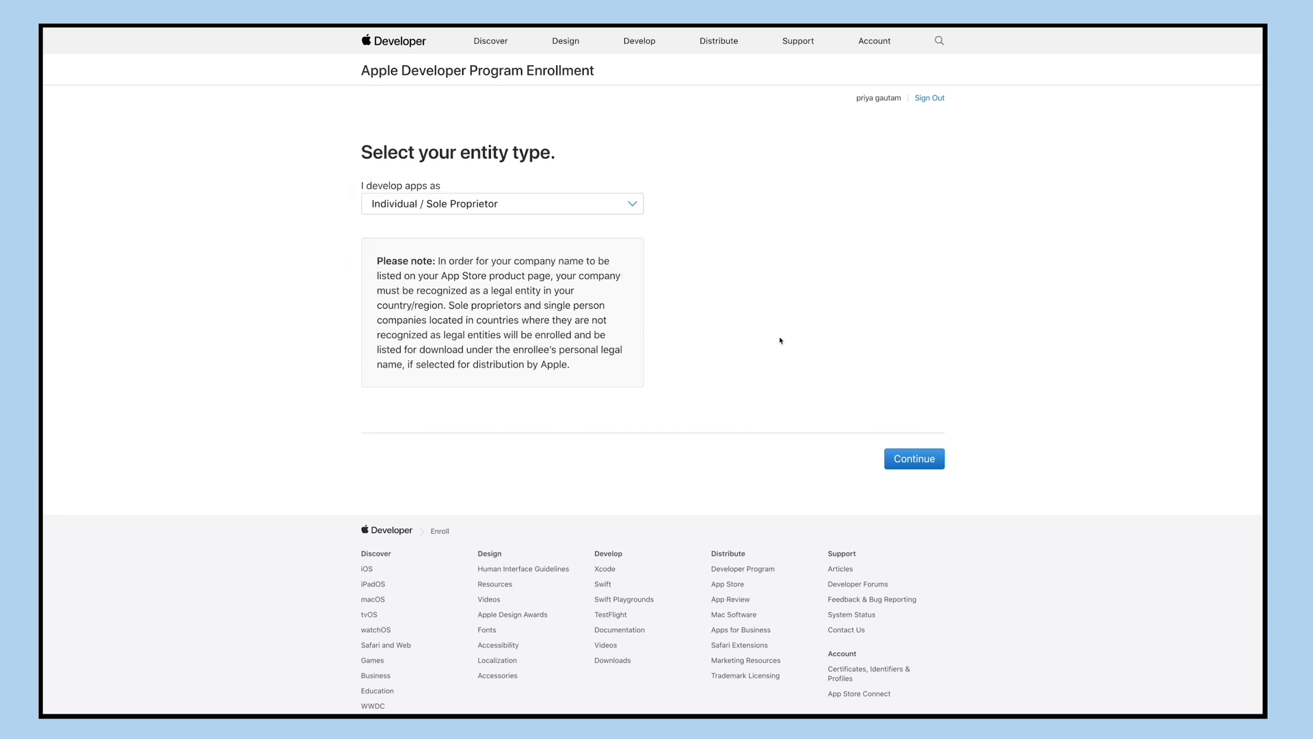
click(913, 468)
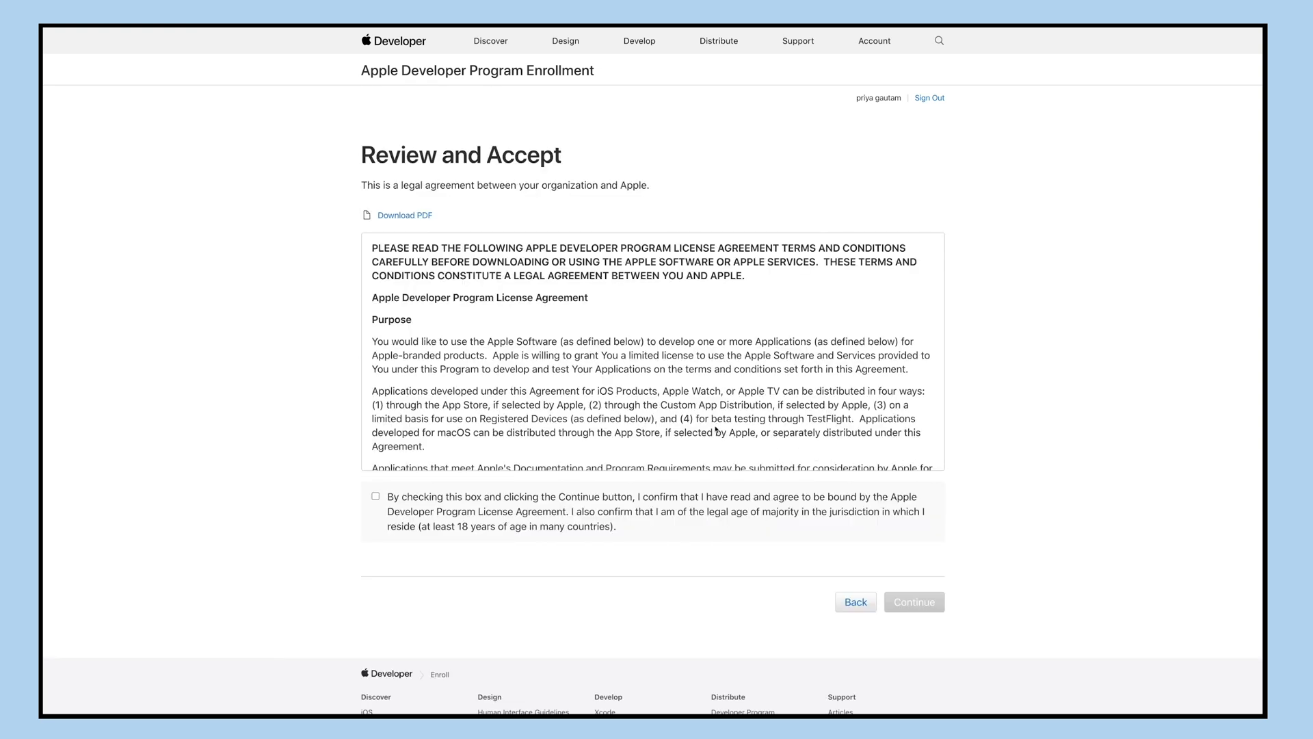
Scroll through the Apple Developer Program License Agreement, tick the agreement checkbox, and continue.
scroll(716, 429, down, 1)
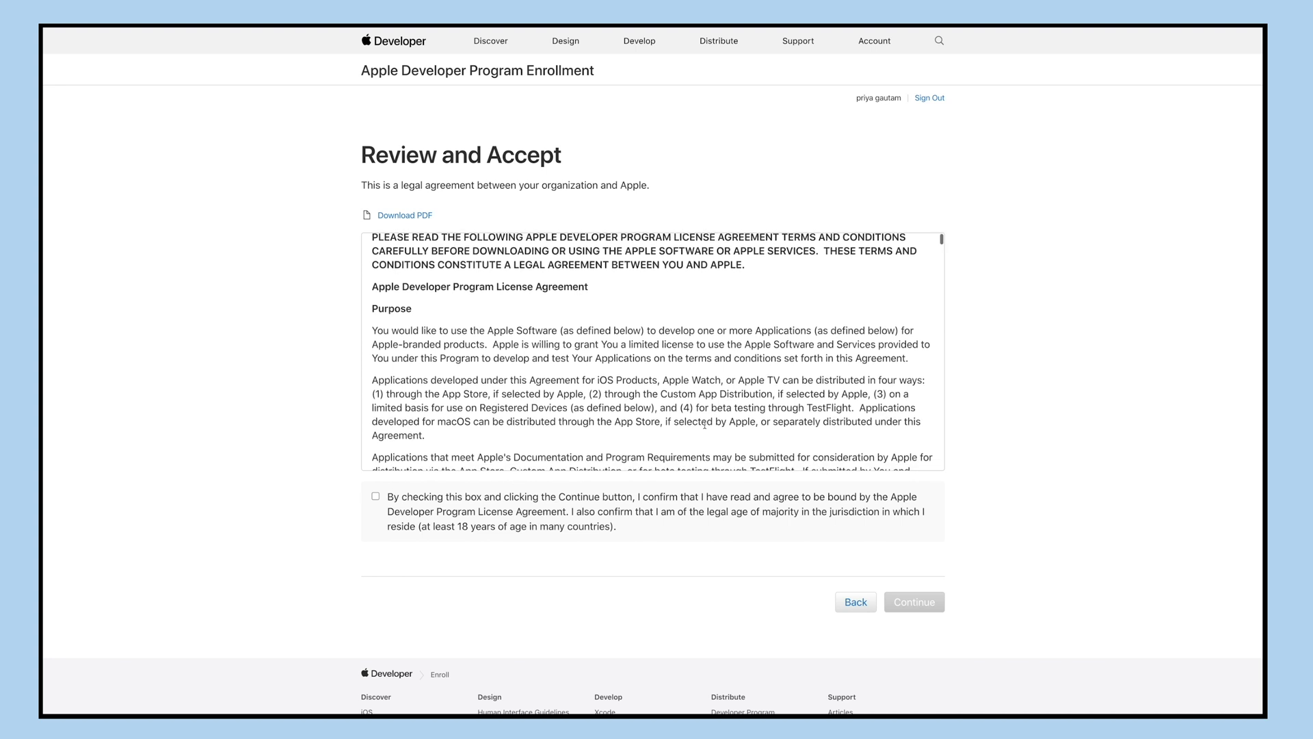
scroll(592, 420, down, 5)
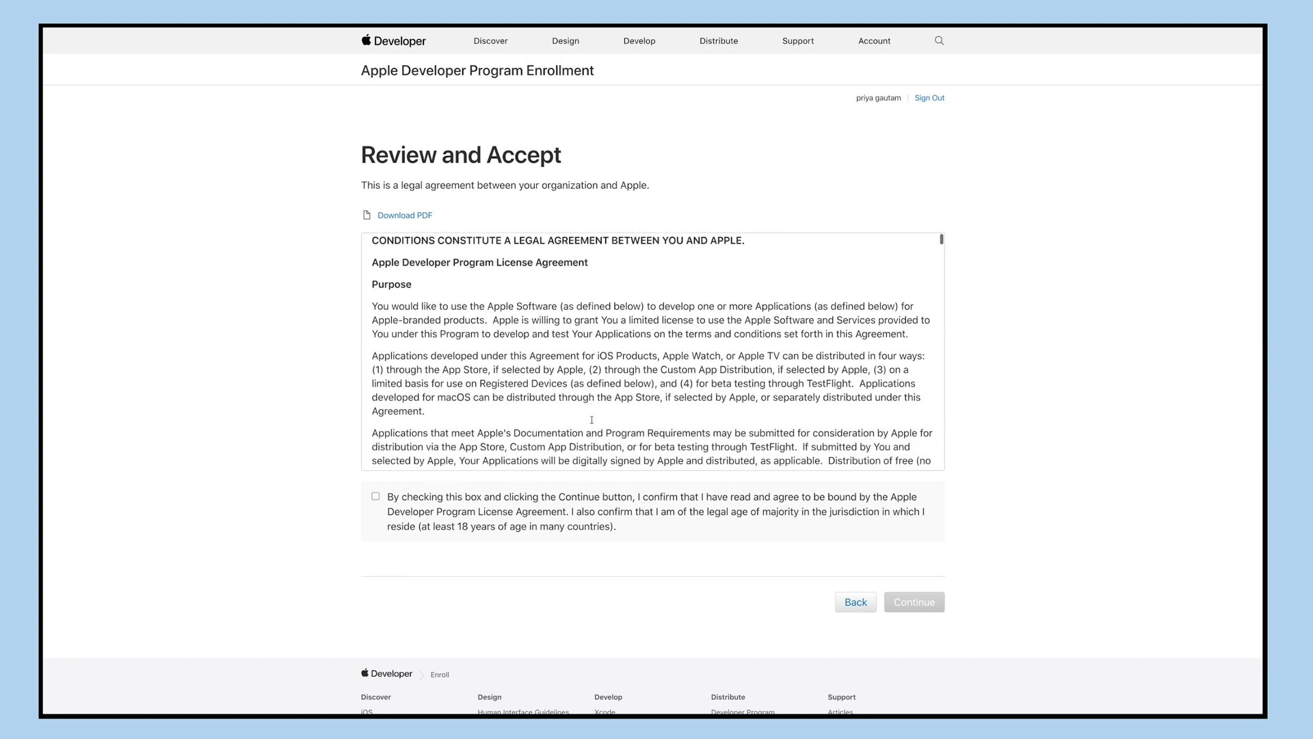
scroll(592, 420, down, 15)
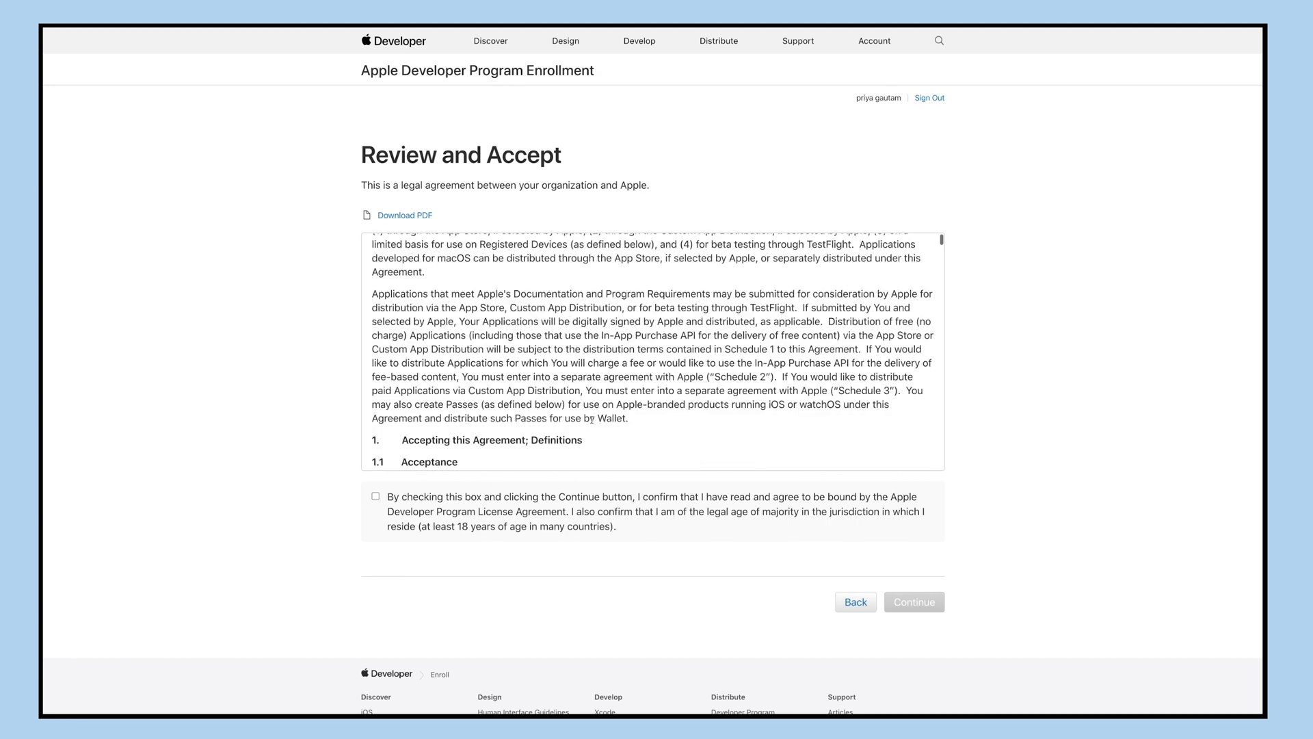
scroll(592, 420, down, 7)
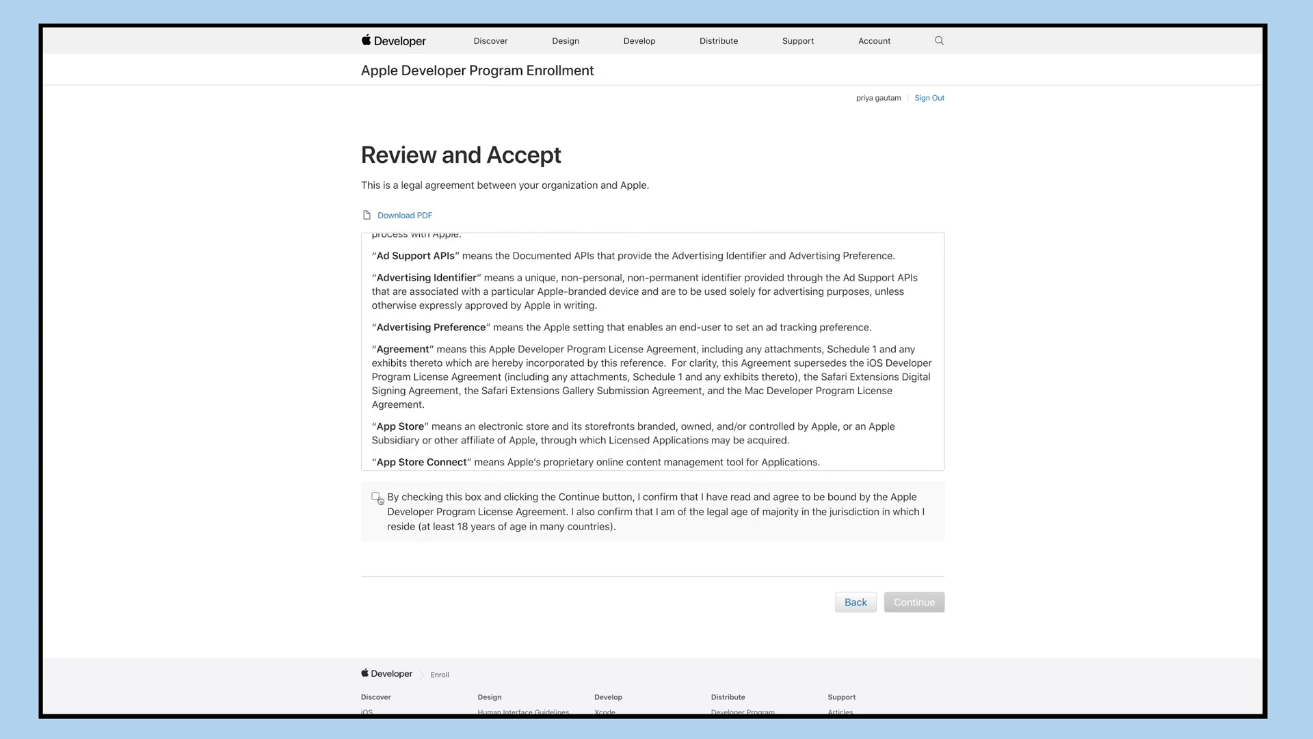
click(375, 496)
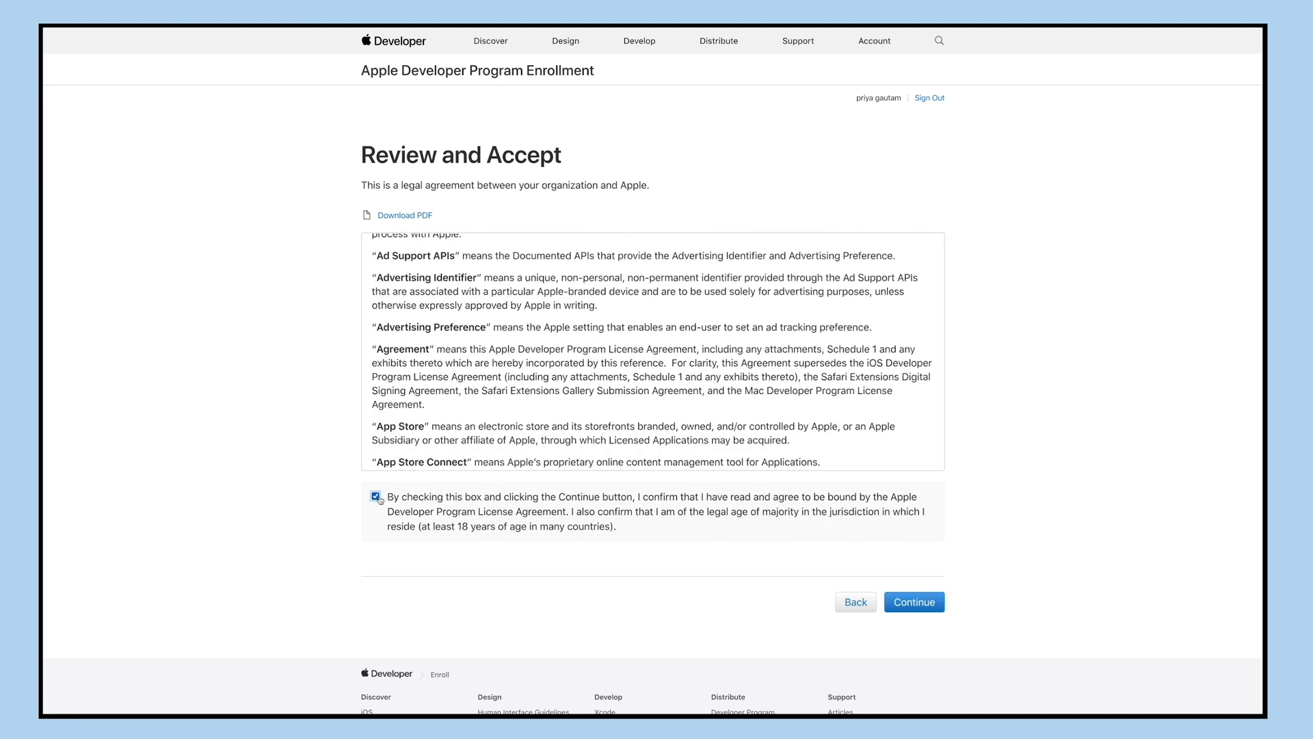
click(925, 602)
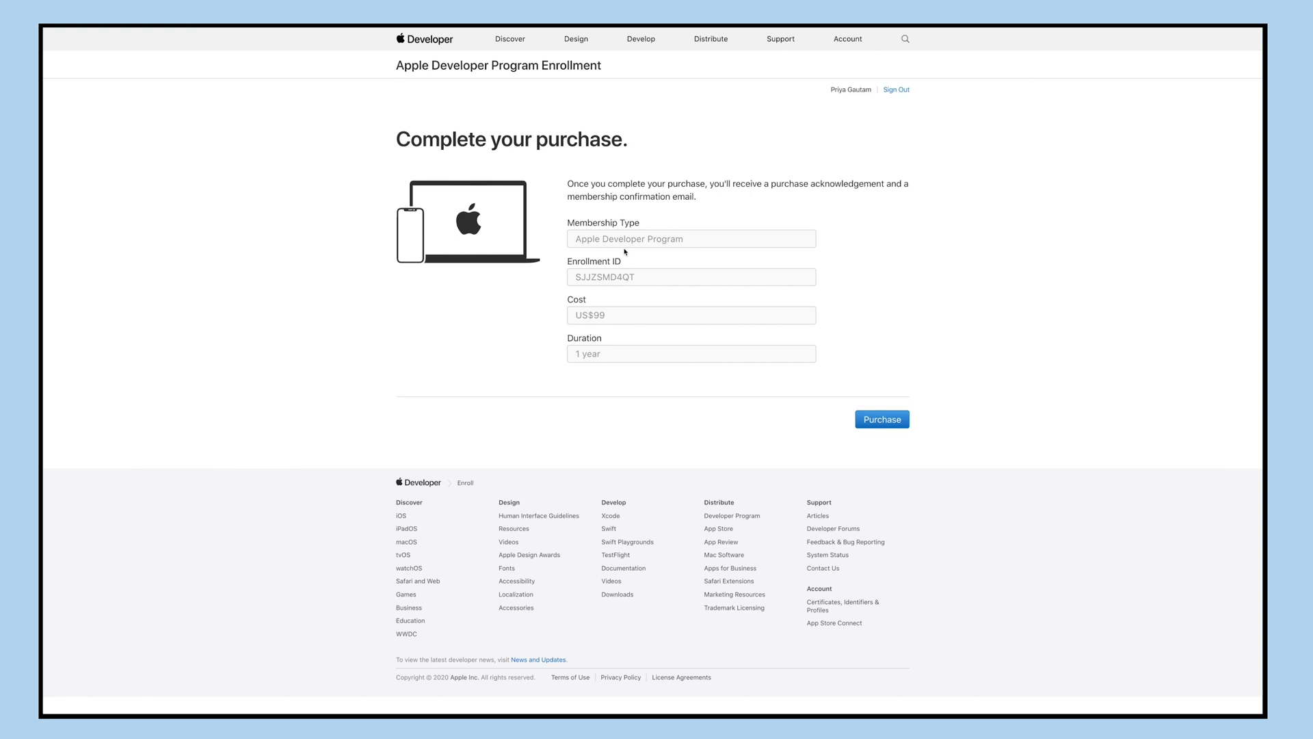
Purchase the US$99 one-year Apple Developer Program membership.
click(891, 426)
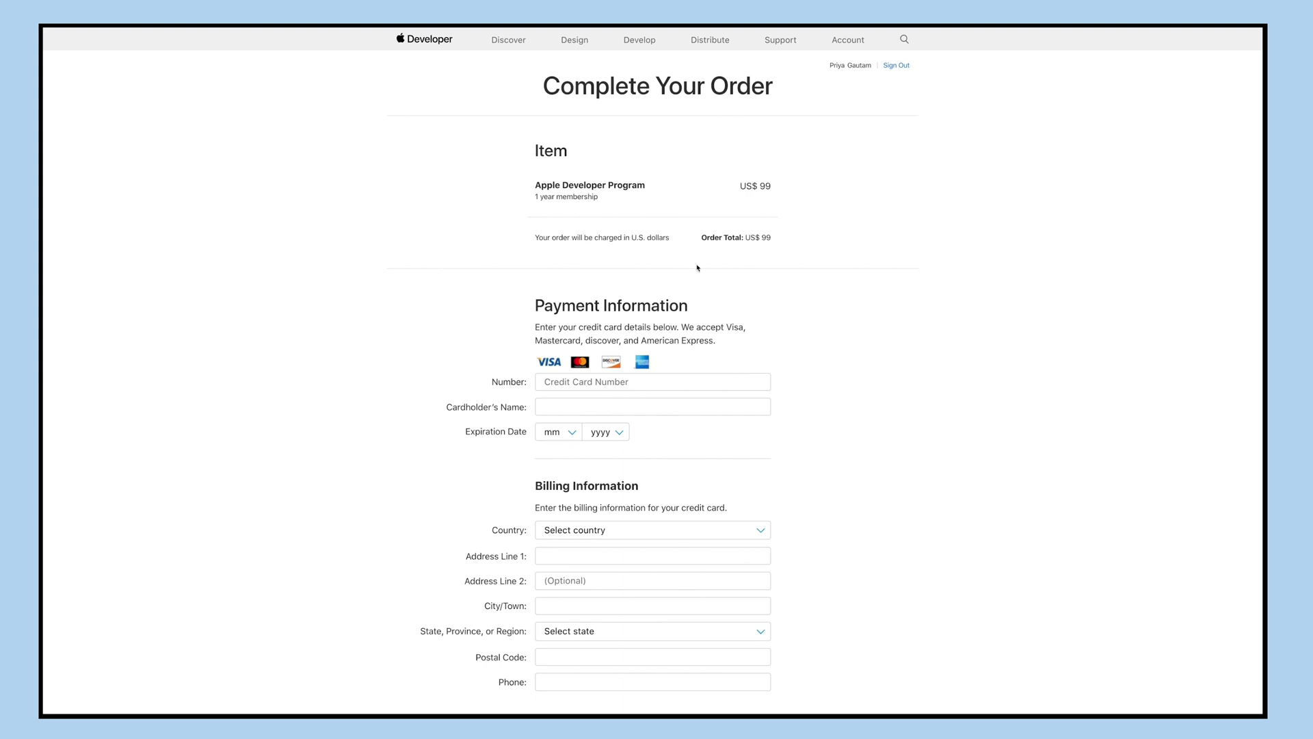
scroll(698, 267, down, 5)
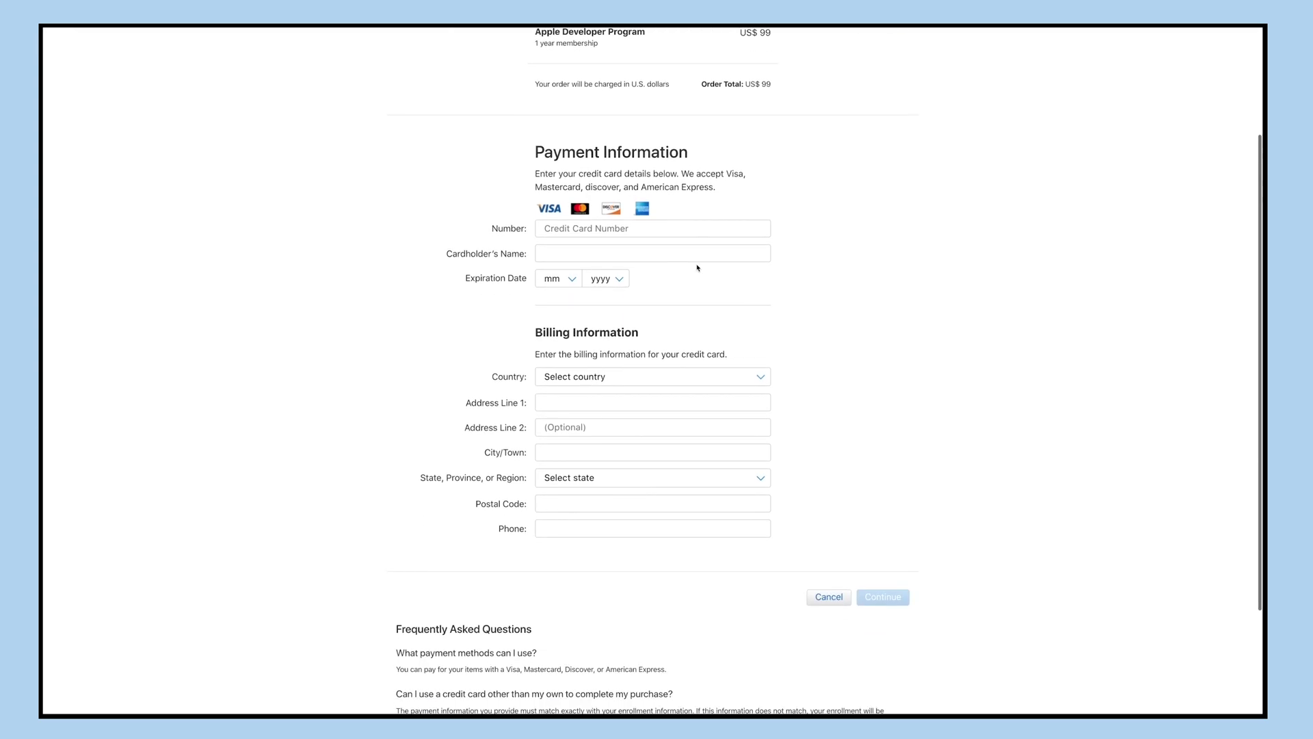
click(604, 529)
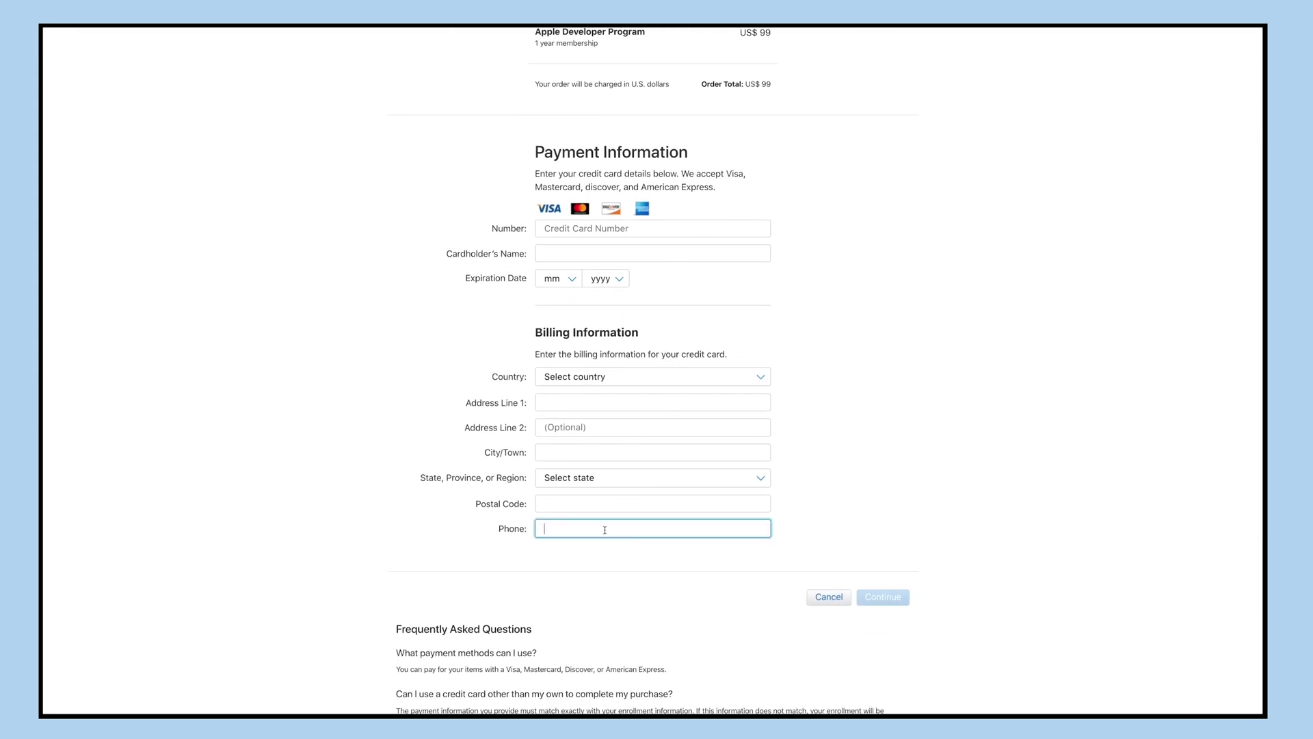